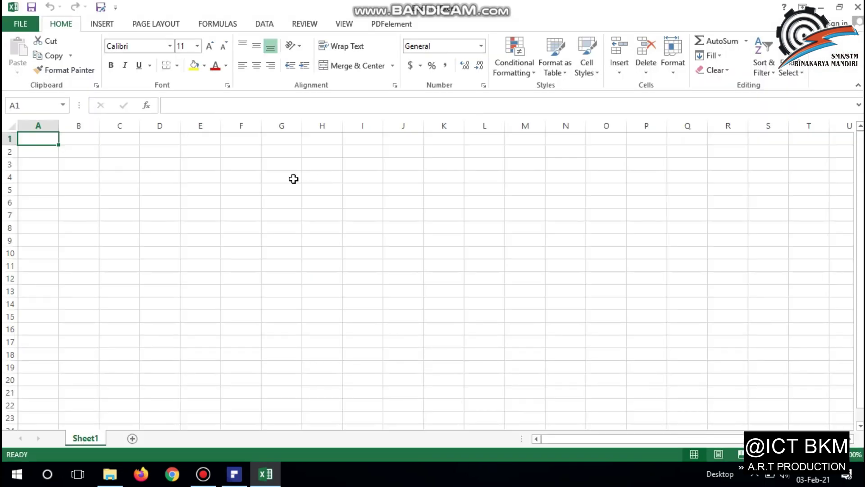
{"action": "left_click", "coordinate": [39, 150]}
{"action": "left_click", "coordinate": [44, 138]}
{"action": "left_click", "coordinate": [87, 139]}
{"action": "left_click", "coordinate": [113, 138]}
{"action": "left_click", "coordinate": [147, 139]}
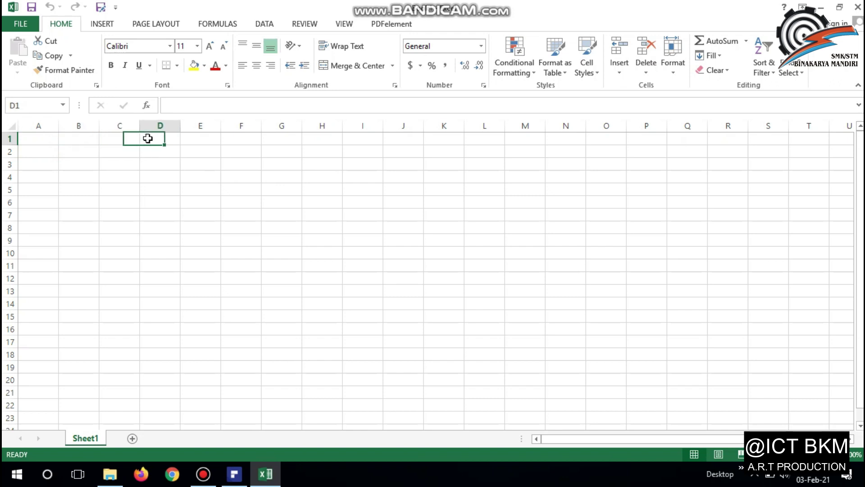
{"action": "left_click", "coordinate": [150, 193]}
{"action": "left_click", "coordinate": [131, 189]}
{"action": "left_click", "coordinate": [103, 166]}
{"action": "left_click", "coordinate": [92, 164]}
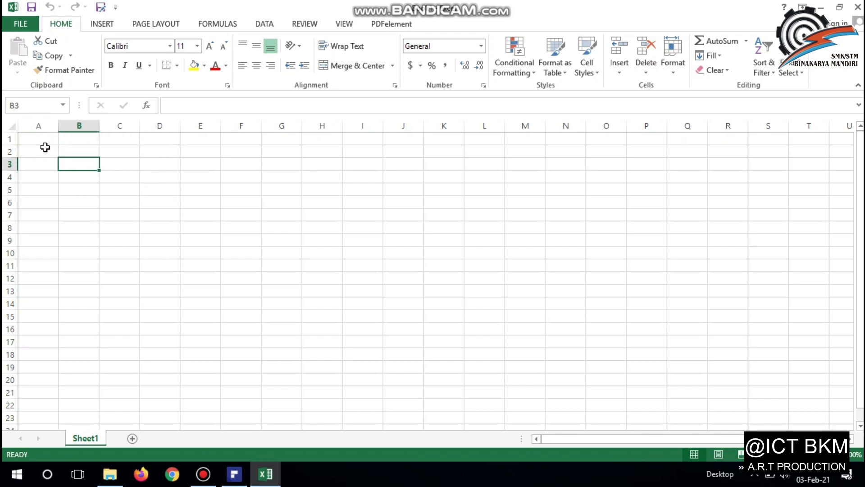
{"action": "left_click", "coordinate": [39, 137]}
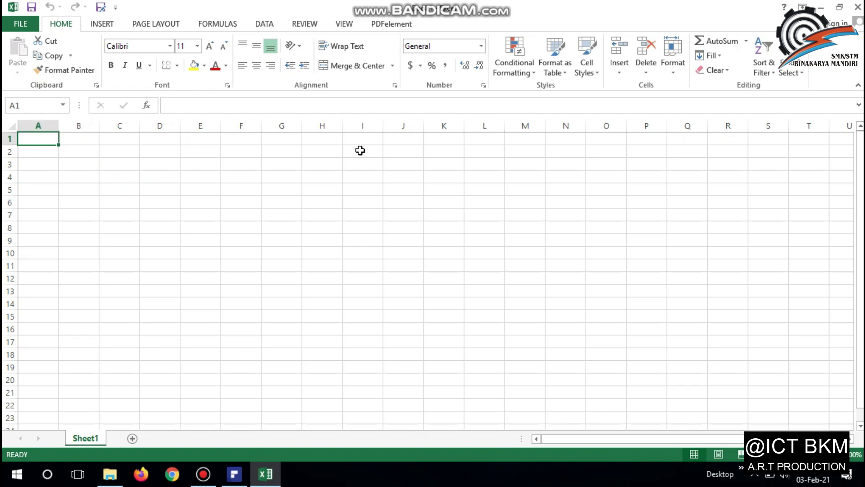
{"action": "mouse_move", "coordinate": [45, 141]}
{"action": "left_mouse_down"}
{"action": "mouse_move", "coordinate": [726, 137]}
{"action": "mouse_move", "coordinate": [440, 148]}
{"action": "mouse_move", "coordinate": [35, 139]}
{"action": "mouse_move", "coordinate": [236, 138]}
{"action": "mouse_move", "coordinate": [38, 138]}
{"action": "mouse_move", "coordinate": [41, 401]}
{"action": "mouse_move", "coordinate": [41, 140]}
{"action": "left_mouse_up"}
{"action": "left_click", "coordinate": [128, 177]}
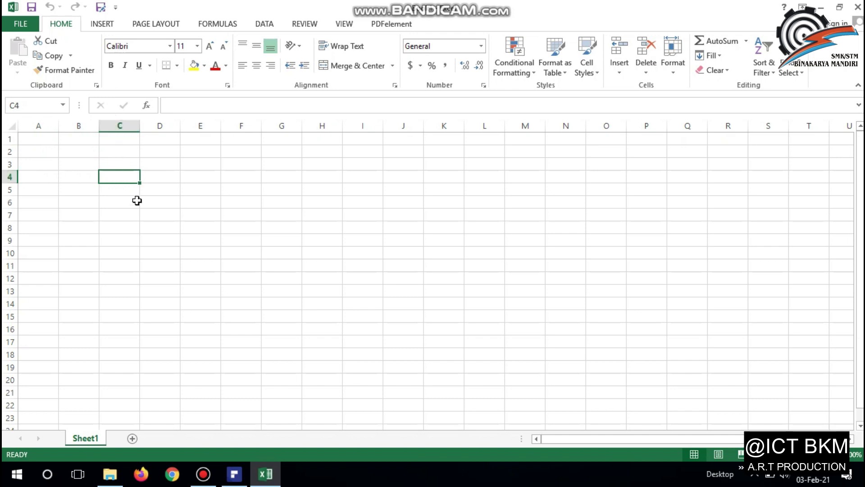
{"action": "left_click", "coordinate": [35, 137]}
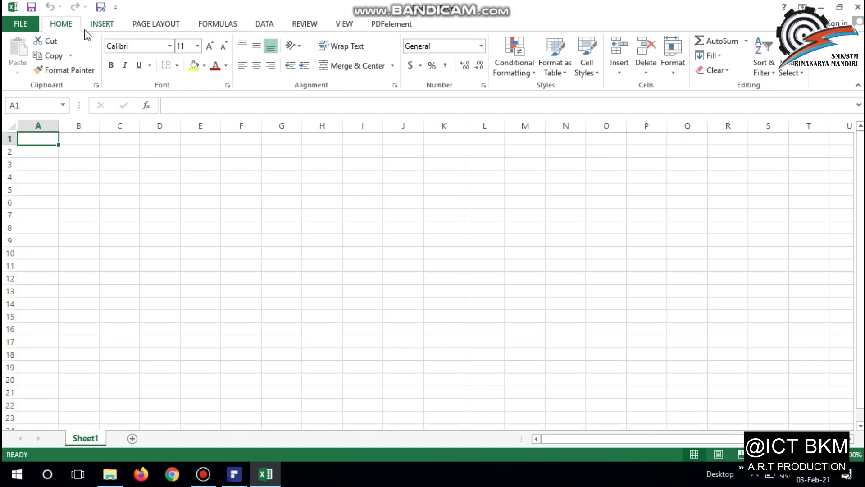
{"action": "left_click", "coordinate": [105, 25]}
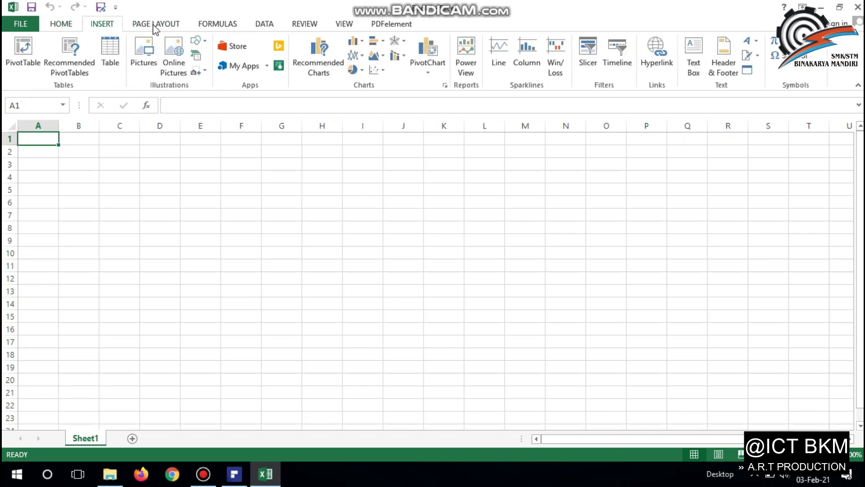
{"action": "left_click", "coordinate": [153, 27]}
{"action": "left_click", "coordinate": [210, 24]}
{"action": "left_click", "coordinate": [264, 24]}
{"action": "left_click", "coordinate": [303, 25]}
{"action": "left_click", "coordinate": [341, 23]}
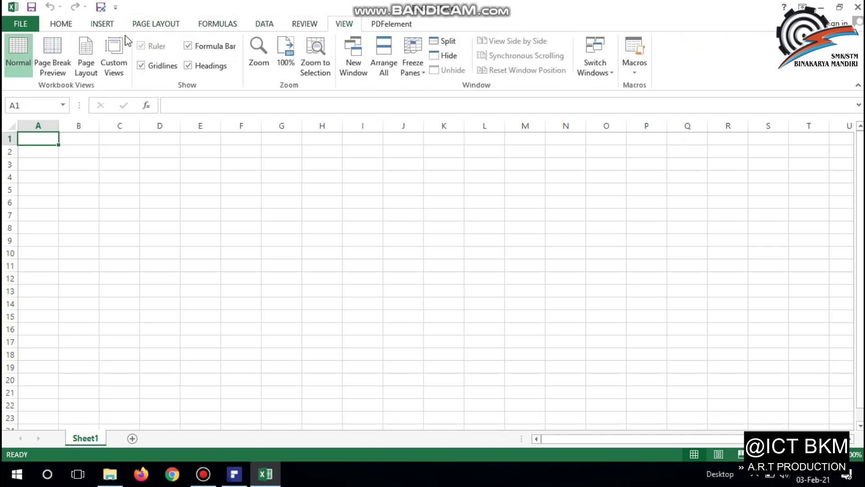
{"action": "left_click", "coordinate": [55, 26]}
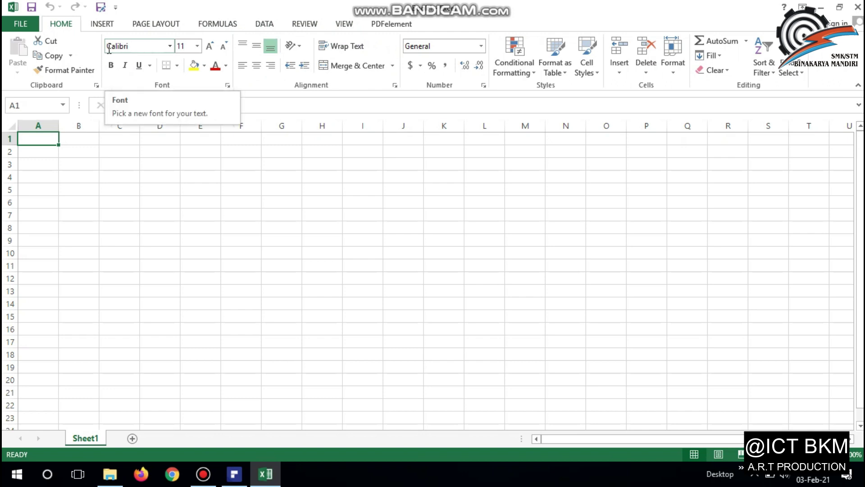
Look through the font, font size, border, fill color and font color choices available for cell A1.
{"action": "left_click", "coordinate": [170, 46]}
{"action": "left_click", "coordinate": [169, 47]}
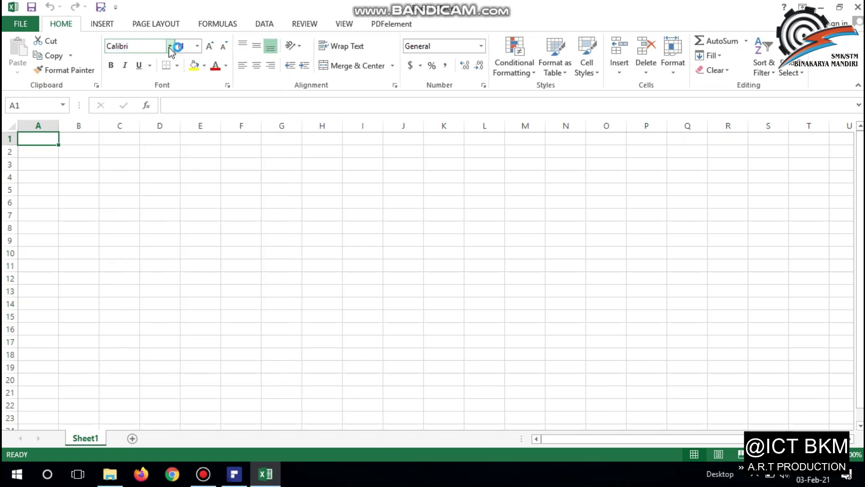
{"action": "left_click", "coordinate": [196, 47]}
{"action": "left_click", "coordinate": [196, 47]}
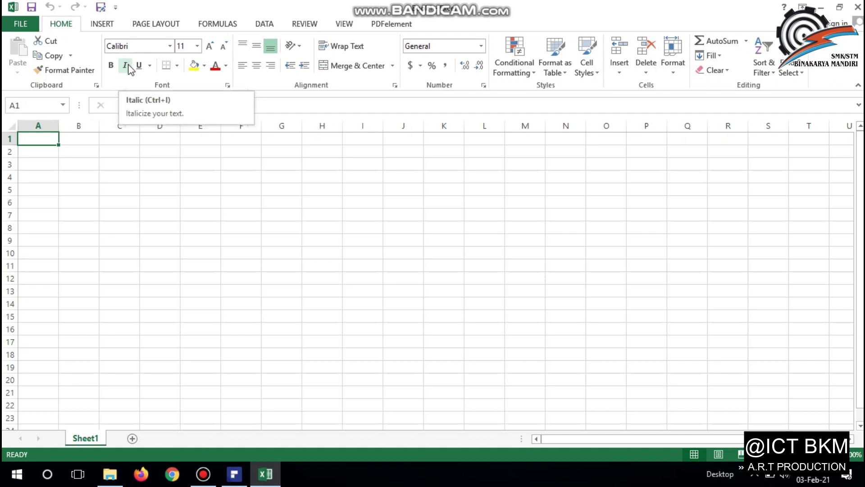
{"action": "left_click", "coordinate": [176, 67]}
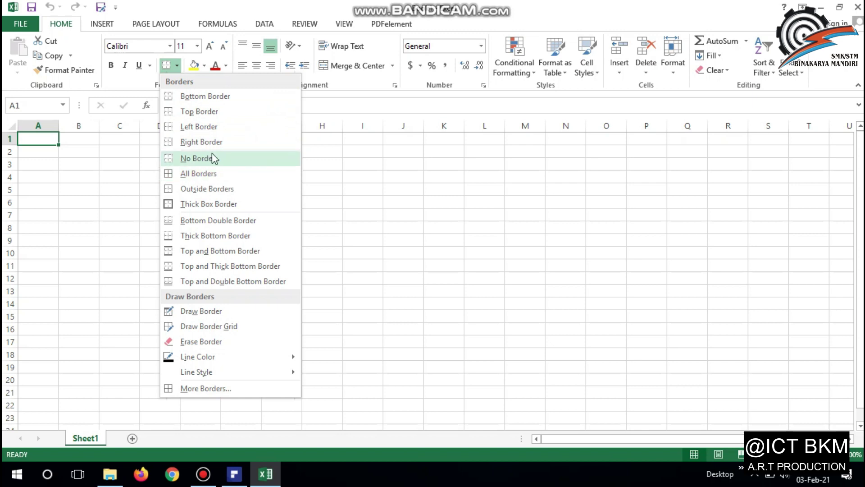
{"action": "left_click", "coordinate": [204, 66]}
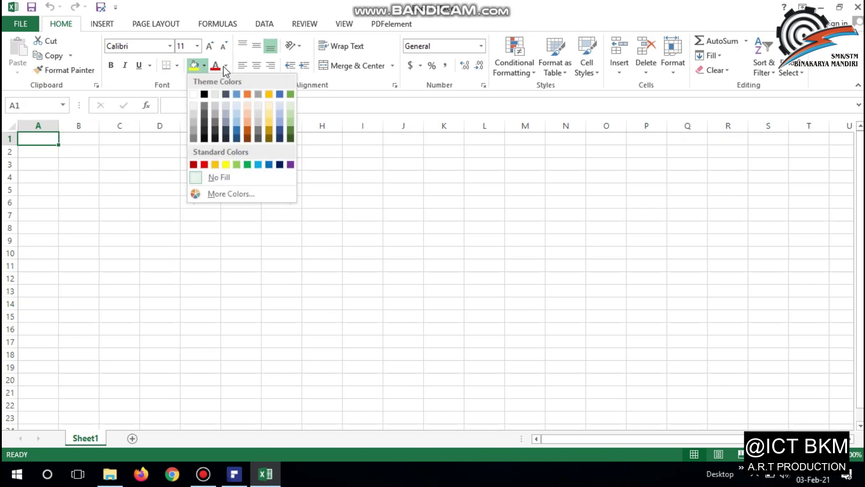
{"action": "left_click", "coordinate": [226, 66]}
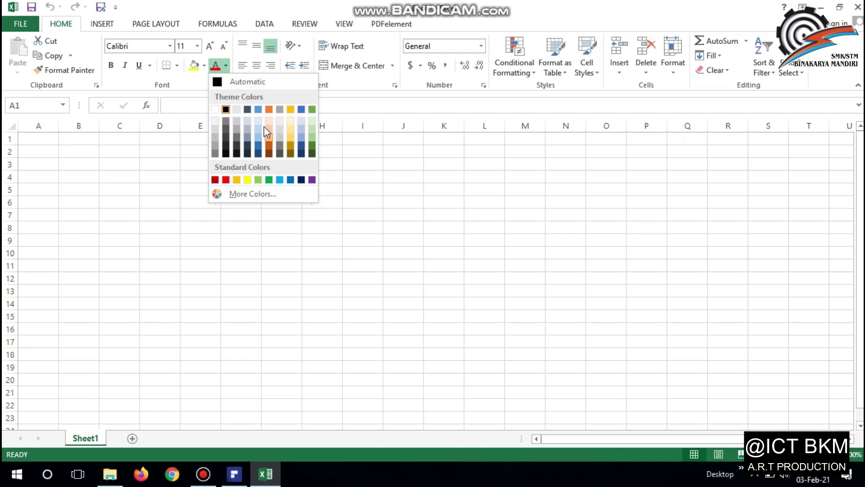
Try left, center and right horizontal alignment on cell A1, and set its vertical alignment to top.
{"action": "left_click", "coordinate": [242, 67]}
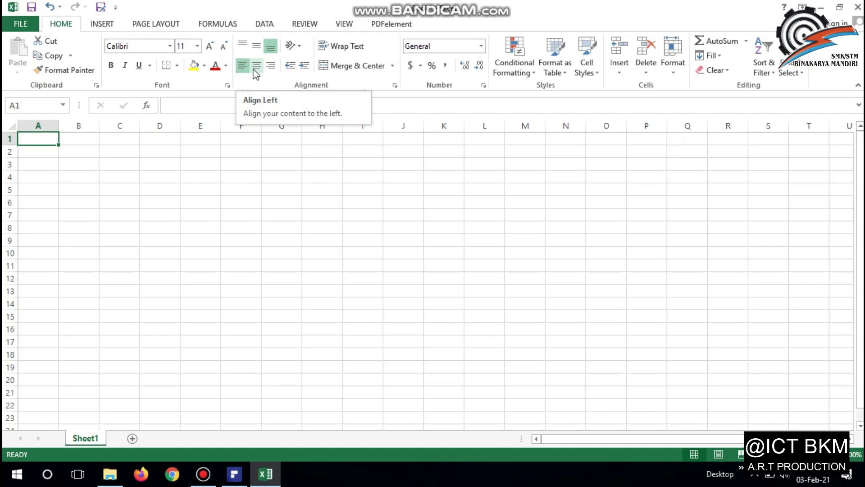
{"action": "left_click", "coordinate": [255, 67]}
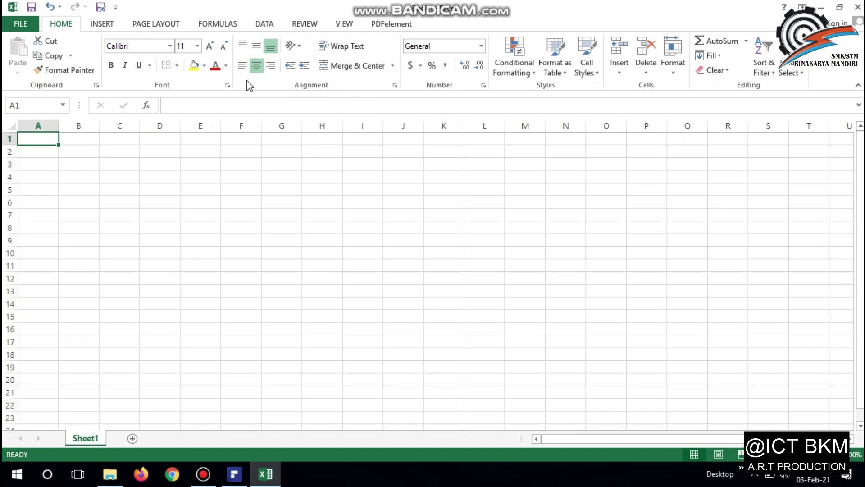
{"action": "left_click", "coordinate": [272, 66]}
{"action": "left_click", "coordinate": [244, 46]}
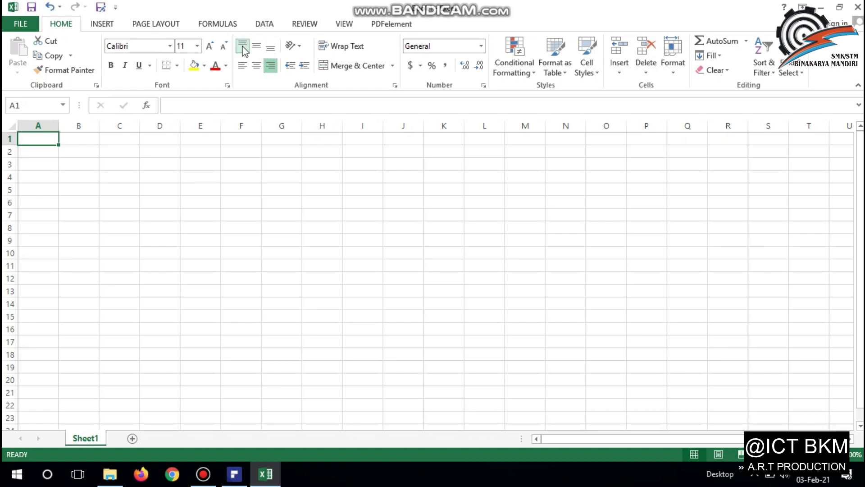
Rotate the text orientation of cell A1 to 85 degrees in the cell alignment format.
{"action": "left_click", "coordinate": [300, 51]}
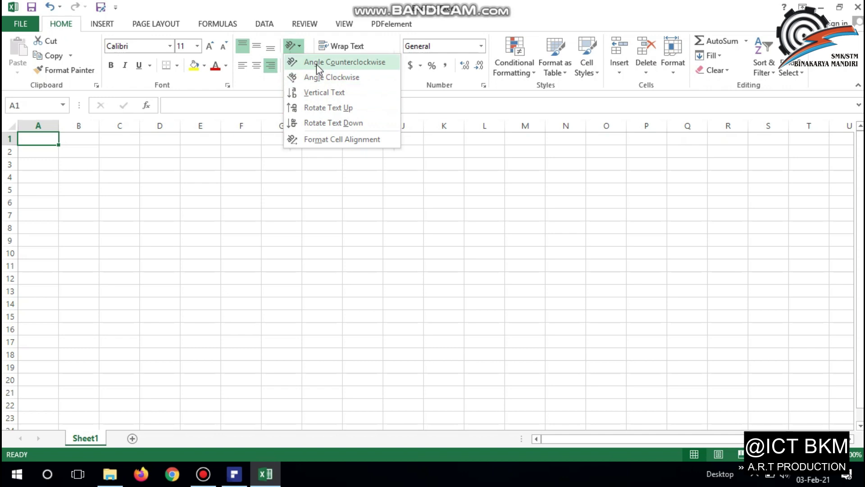
{"action": "left_click", "coordinate": [324, 123]}
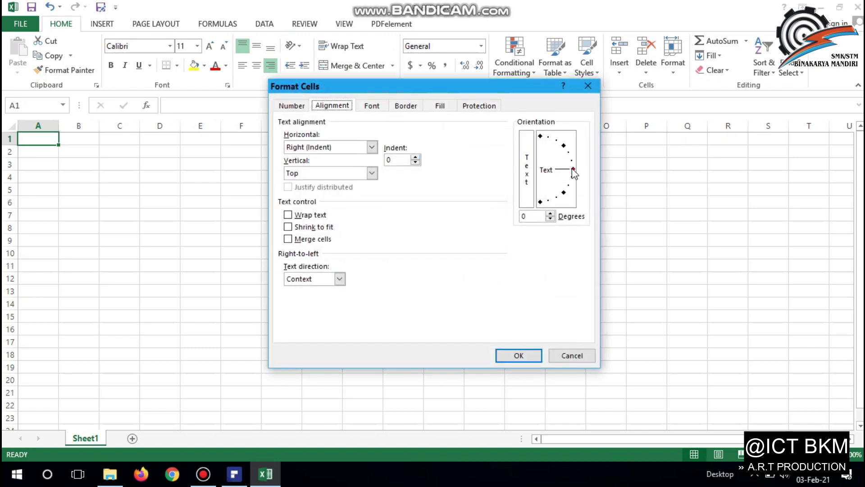
{"action": "left_click_drag", "start_coordinate": [573, 170], "coordinate": [543, 144]}
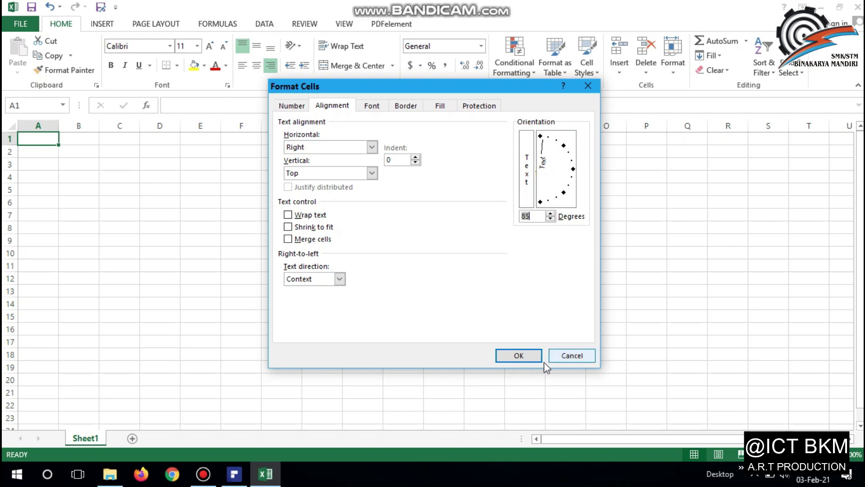
{"action": "left_click", "coordinate": [527, 354]}
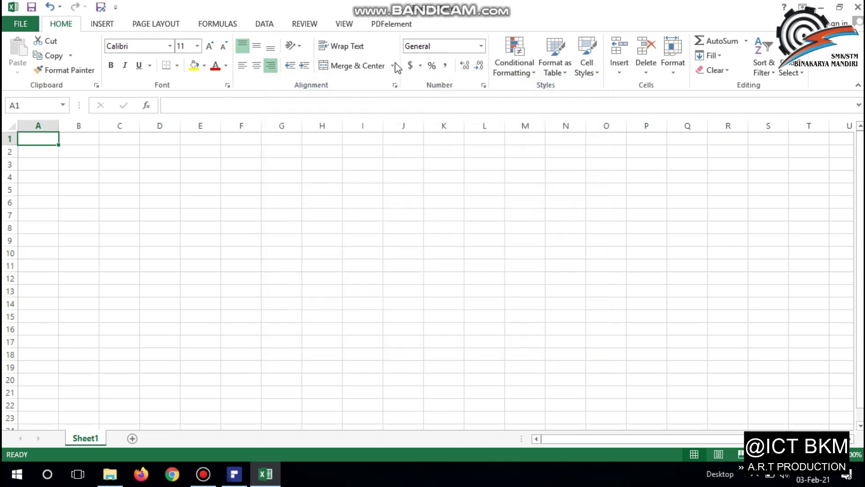
Try Merge & Center on cells A1:E1, toggling the merge on and off and leaving the cells unmerged.
{"action": "left_click", "coordinate": [354, 64]}
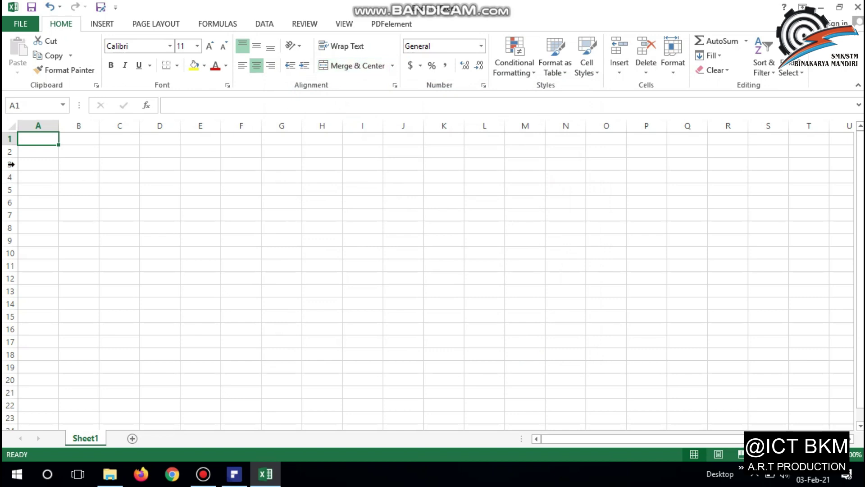
{"action": "left_click_drag", "start_coordinate": [45, 138], "coordinate": [189, 140]}
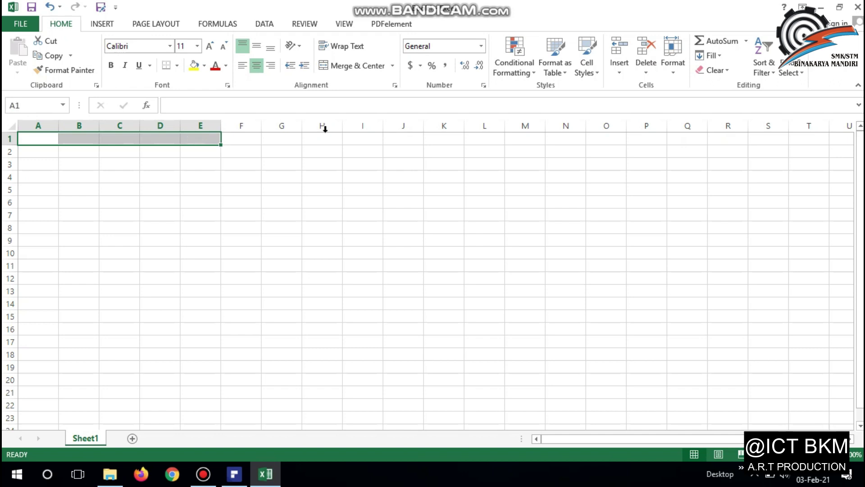
{"action": "left_click", "coordinate": [355, 68]}
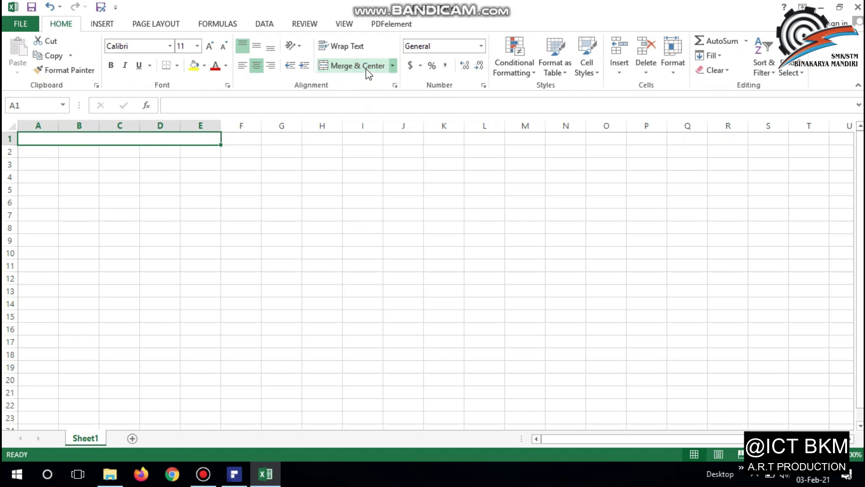
{"action": "left_click", "coordinate": [361, 69]}
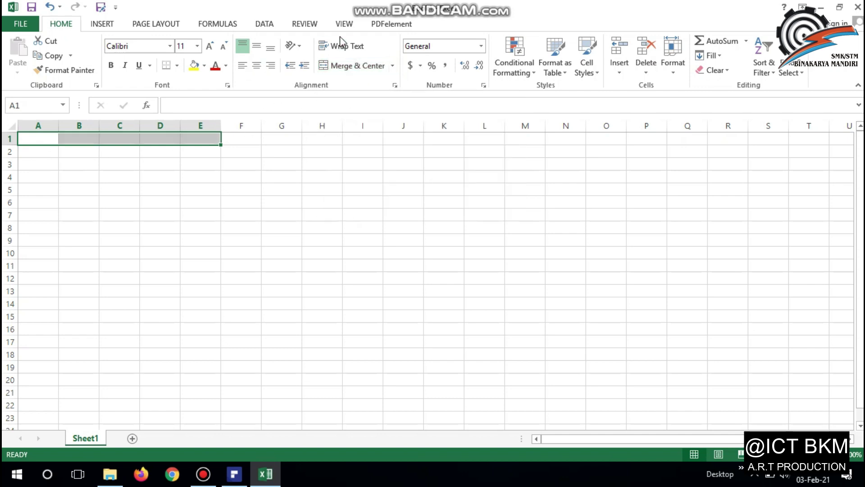
{"action": "left_click", "coordinate": [347, 68]}
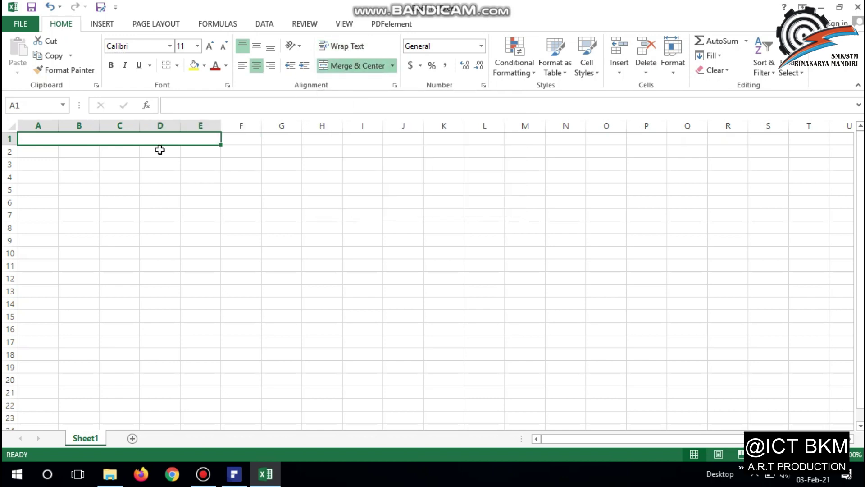
{"action": "left_click", "coordinate": [357, 68]}
Merge and center cells A1:A2 and turn on text wrapping for the merged cell.
{"action": "left_click_drag", "start_coordinate": [47, 140], "coordinate": [46, 151]}
{"action": "left_click", "coordinate": [346, 67]}
{"action": "left_click", "coordinate": [346, 45]}
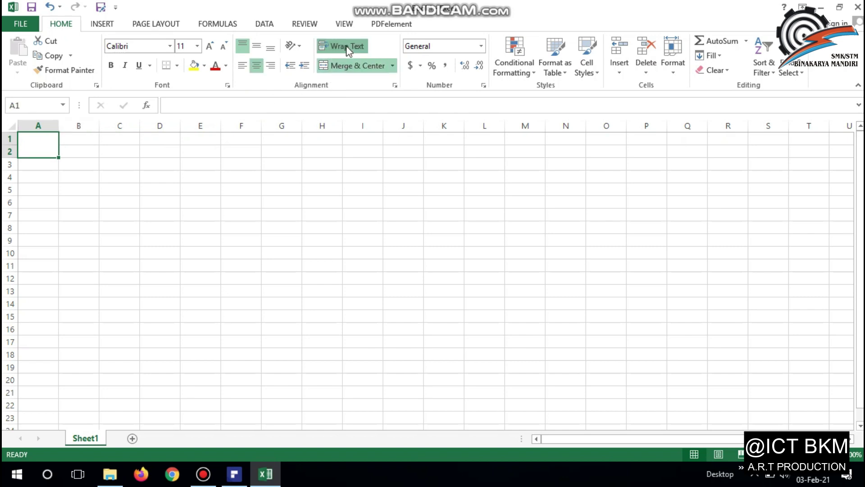
Enter "no urut" in the merged cell A1:A2 and narrow column A to fit the heading closely.
{"action": "double_click", "coordinate": [35, 142]}
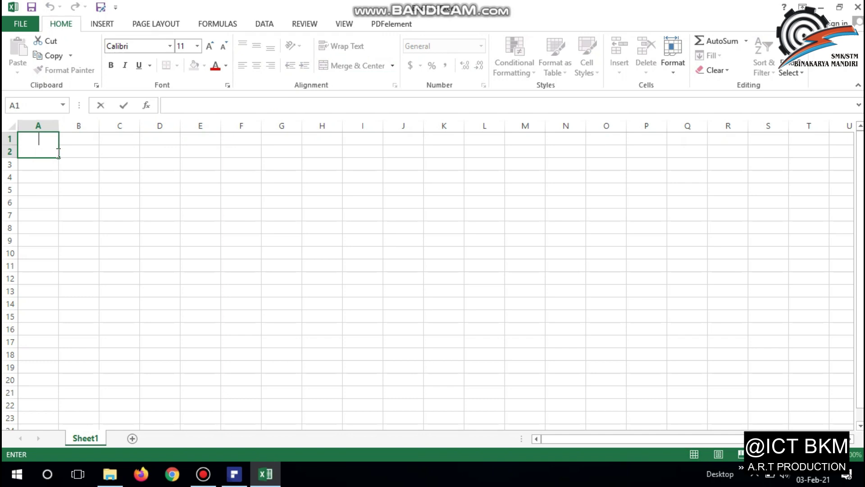
{"action": "type", "text": "no urut"}
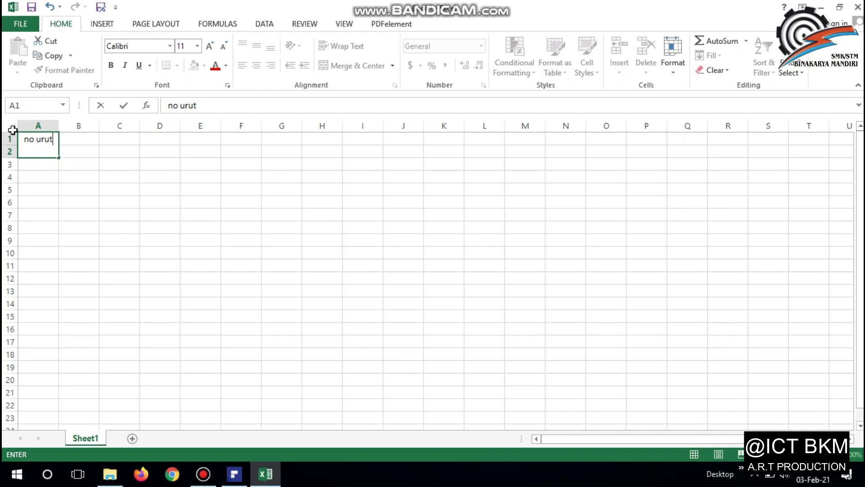
{"action": "left_click", "coordinate": [48, 165]}
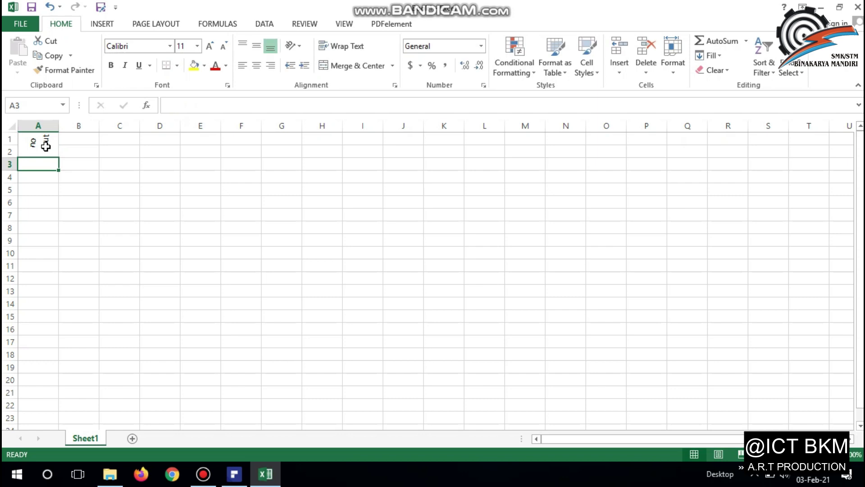
{"action": "left_click", "coordinate": [43, 141]}
{"action": "left_click_drag", "start_coordinate": [59, 125], "coordinate": [45, 125]}
Set the text orientation of the merged "no urut" cell to 0 degrees.
{"action": "left_click", "coordinate": [297, 45]}
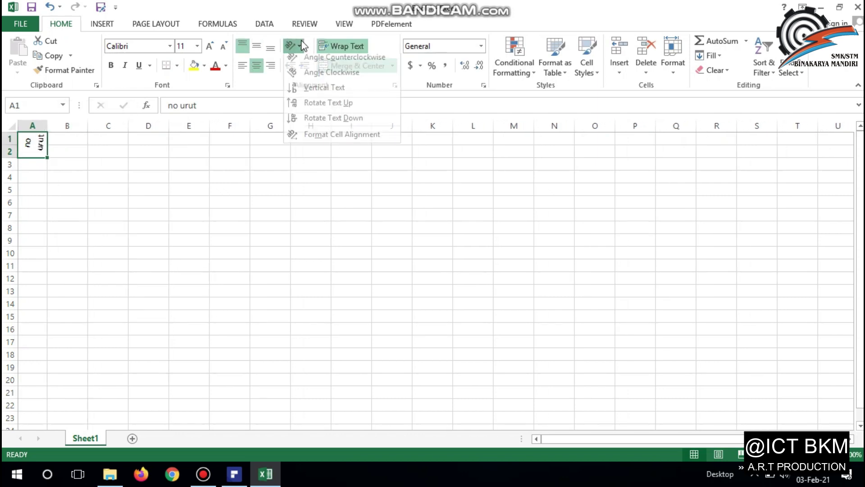
{"action": "left_click", "coordinate": [315, 138]}
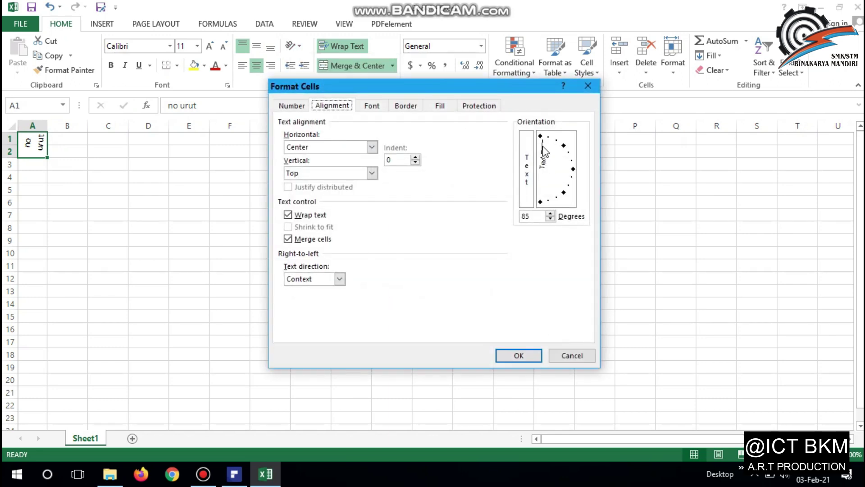
{"action": "left_click_drag", "start_coordinate": [544, 141], "coordinate": [564, 174]}
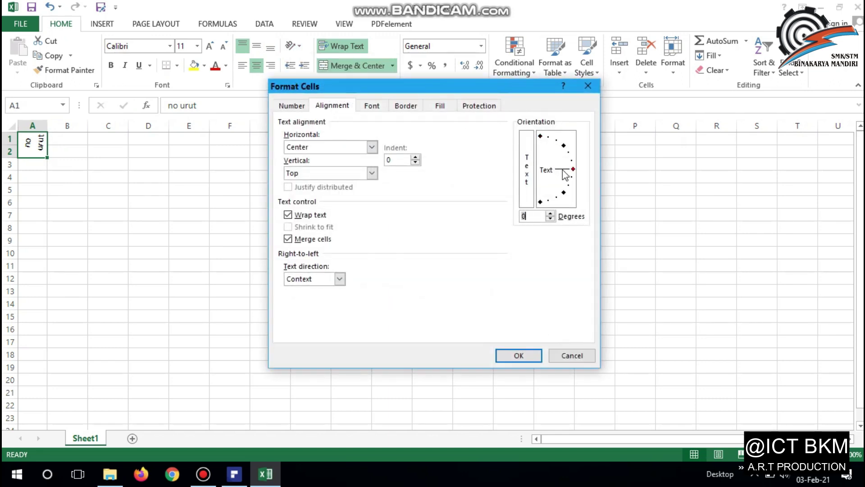
{"action": "left_click", "coordinate": [523, 356]}
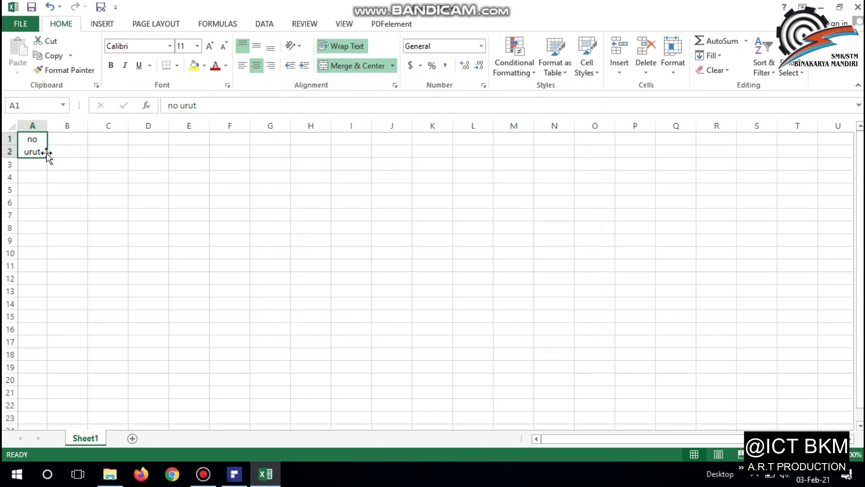
View the number formats available for the merged "no urut" cell without applying one.
{"action": "left_click", "coordinate": [482, 47]}
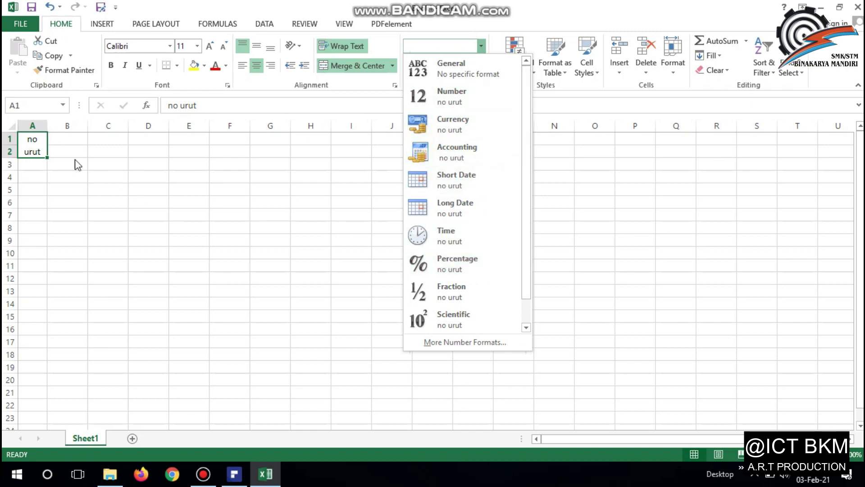
{"action": "left_click", "coordinate": [45, 152]}
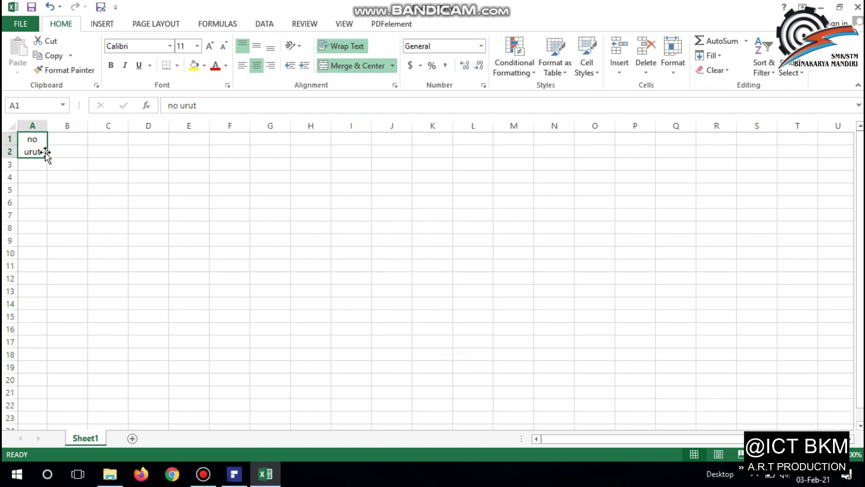
View the conditional formatting rules, table formats and cell styles available for the "no urut" cell without applying any.
{"action": "left_click", "coordinate": [535, 75]}
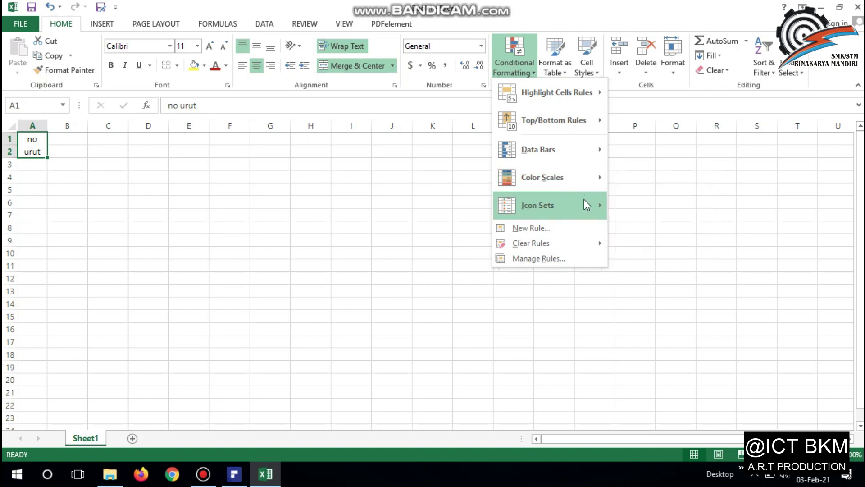
{"action": "mouse_move", "coordinate": [586, 200]}
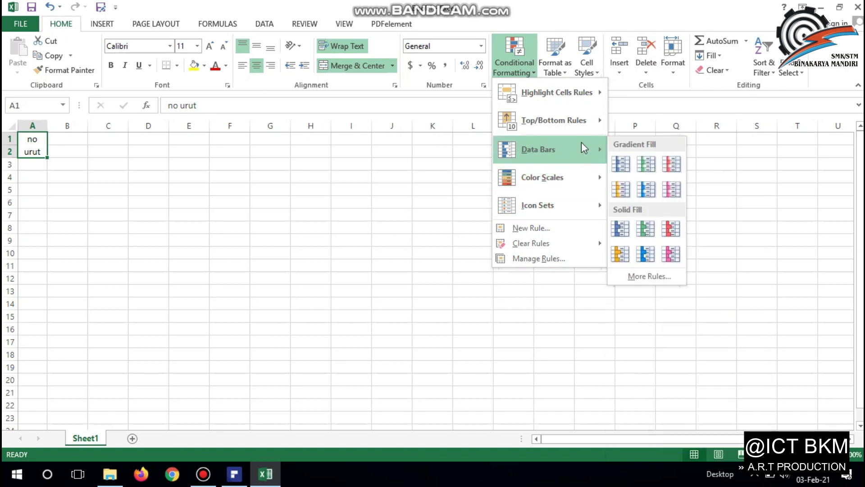
{"action": "left_click", "coordinate": [564, 72]}
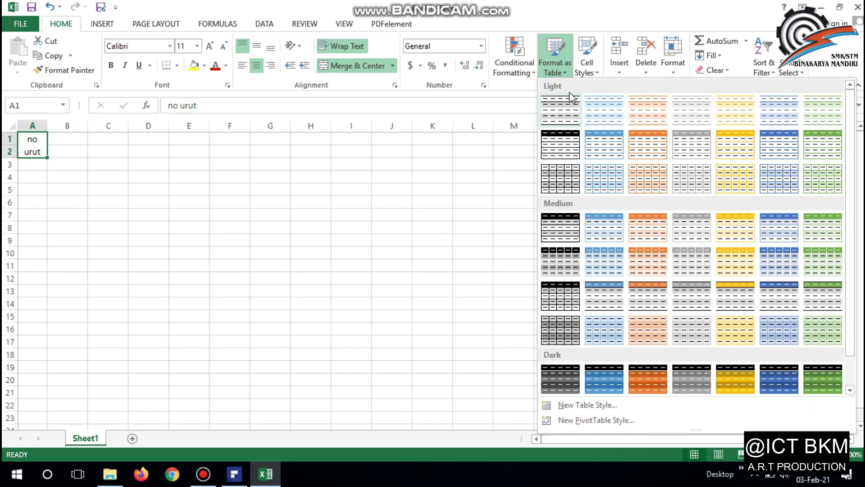
{"action": "left_click", "coordinate": [567, 74]}
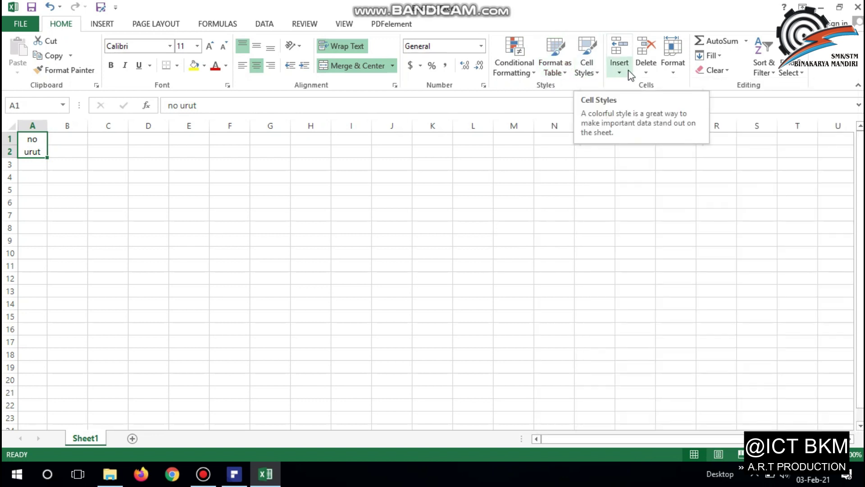
{"action": "left_click", "coordinate": [599, 74]}
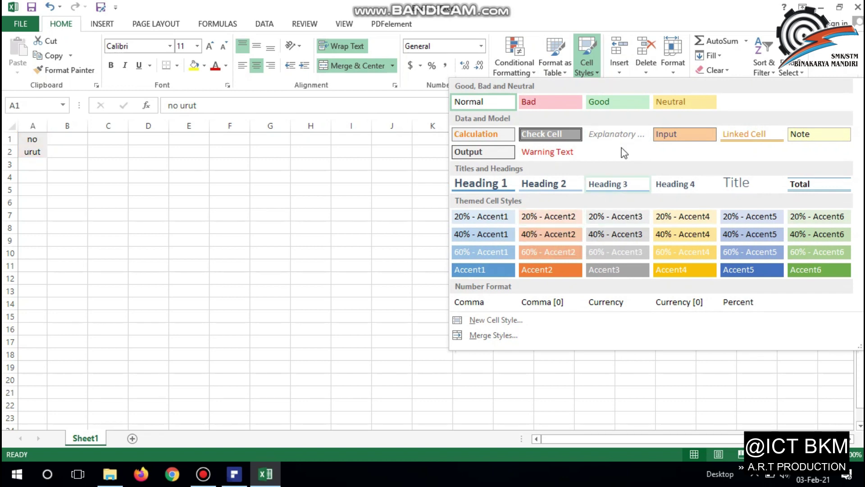
View the available options for inserting, deleting and formatting cells, and the AutoSum functions.
{"action": "left_click", "coordinate": [620, 72]}
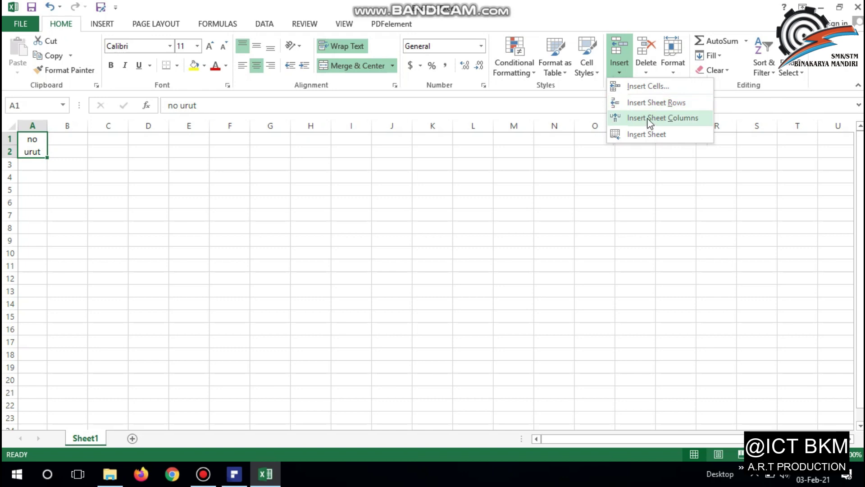
{"action": "left_click", "coordinate": [645, 73]}
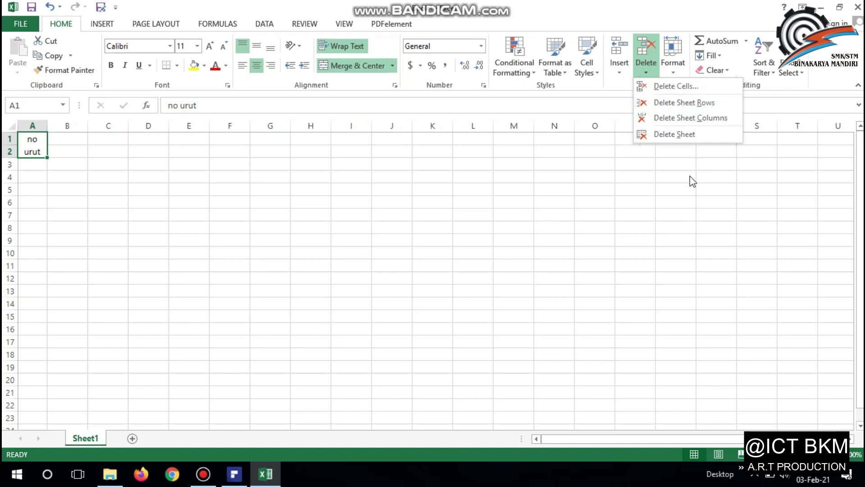
{"action": "left_click", "coordinate": [673, 69]}
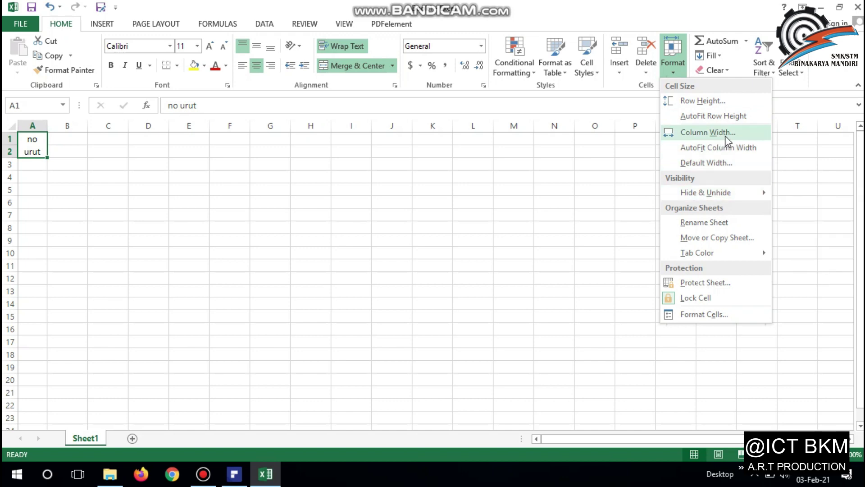
{"action": "left_click", "coordinate": [746, 45]}
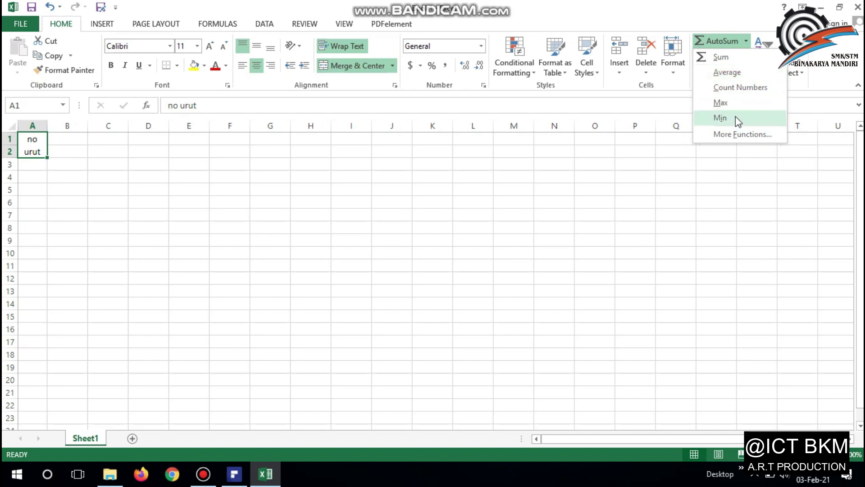
Browse the insertion, page layout, formula, data, review and view commands, including the page orientation choices, and return to the basic formatting commands.
{"action": "left_click", "coordinate": [111, 25]}
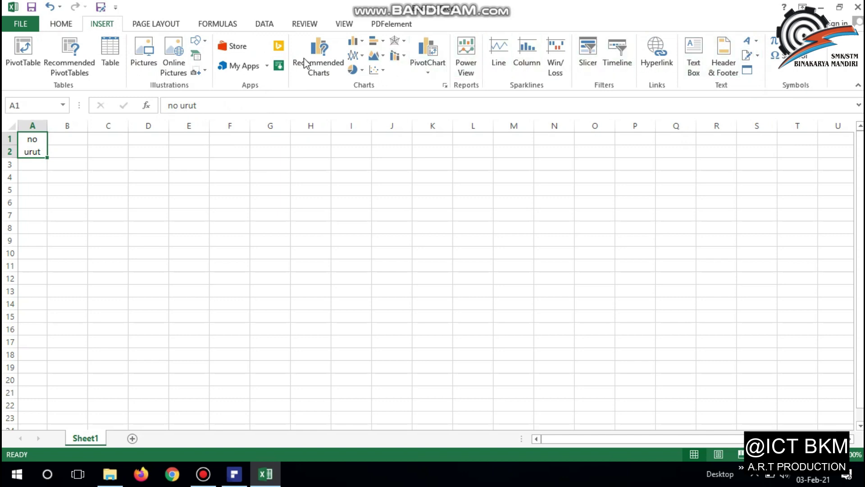
{"action": "left_click", "coordinate": [158, 27]}
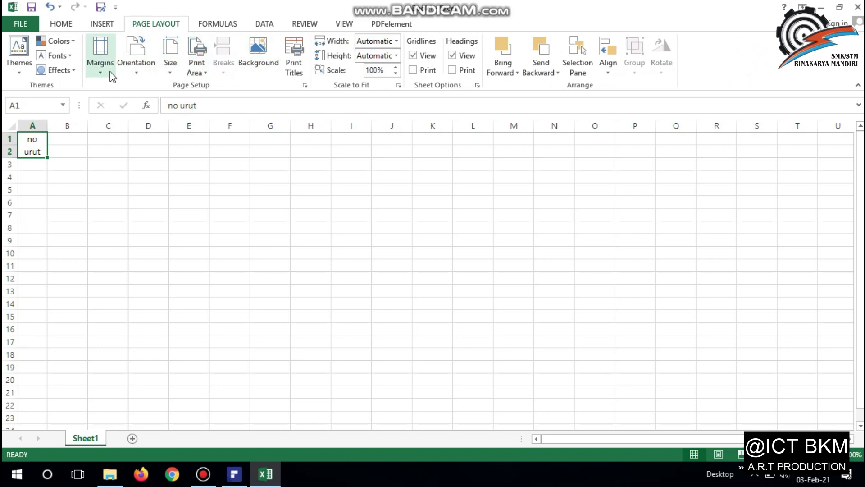
{"action": "left_click", "coordinate": [130, 71]}
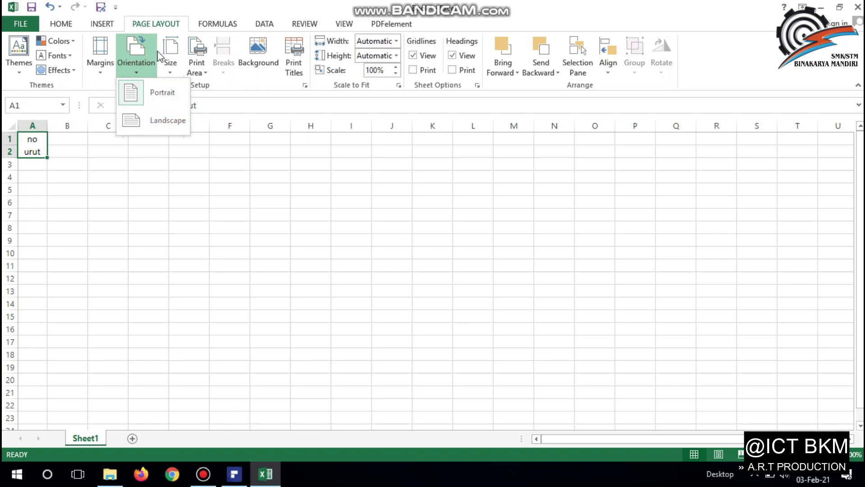
{"action": "left_click", "coordinate": [214, 25]}
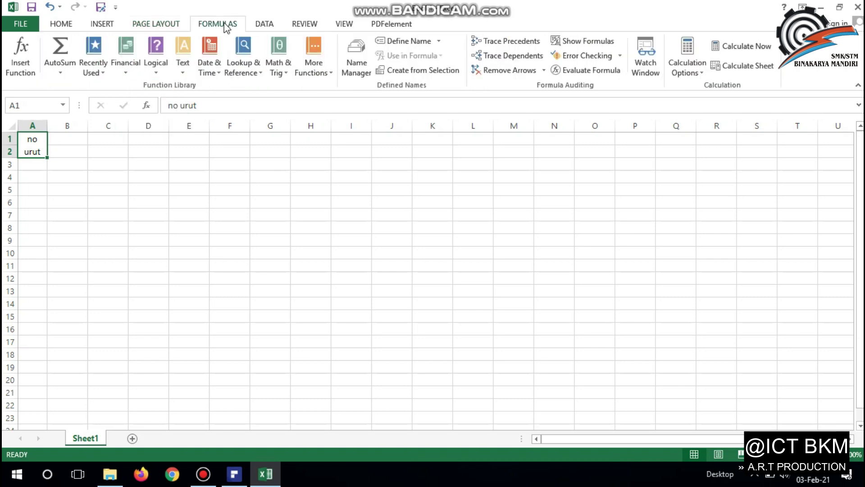
{"action": "left_click", "coordinate": [264, 25]}
{"action": "left_click", "coordinate": [310, 27]}
{"action": "left_click", "coordinate": [342, 28]}
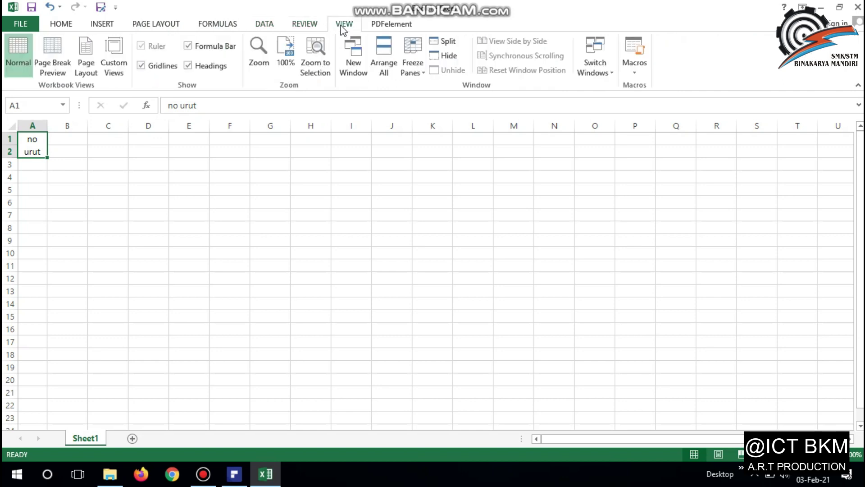
{"action": "left_click", "coordinate": [63, 25]}
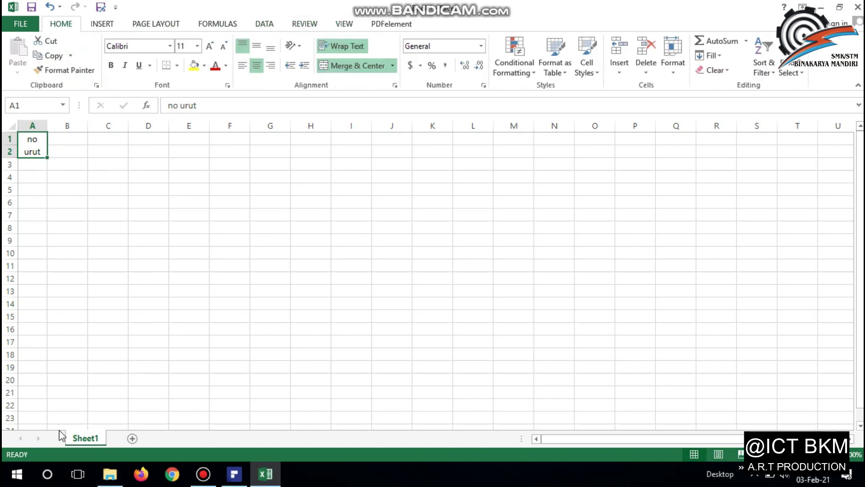
Rename the worksheet Sheet1 as "Dasar".
{"action": "right_click", "coordinate": [90, 441]}
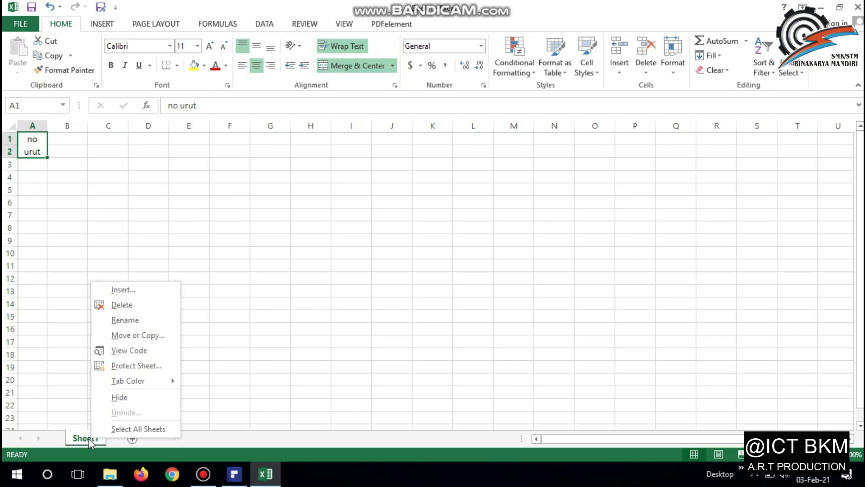
{"action": "left_click", "coordinate": [122, 320]}
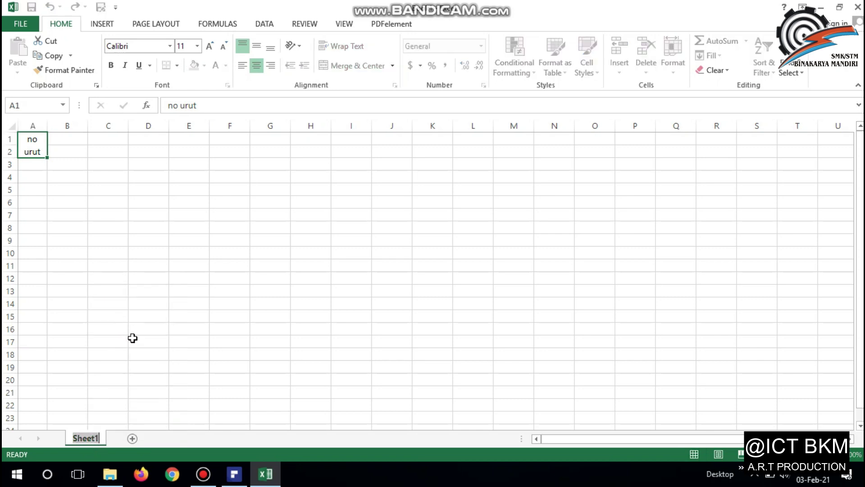
{"action": "type", "text": "Dasar"}
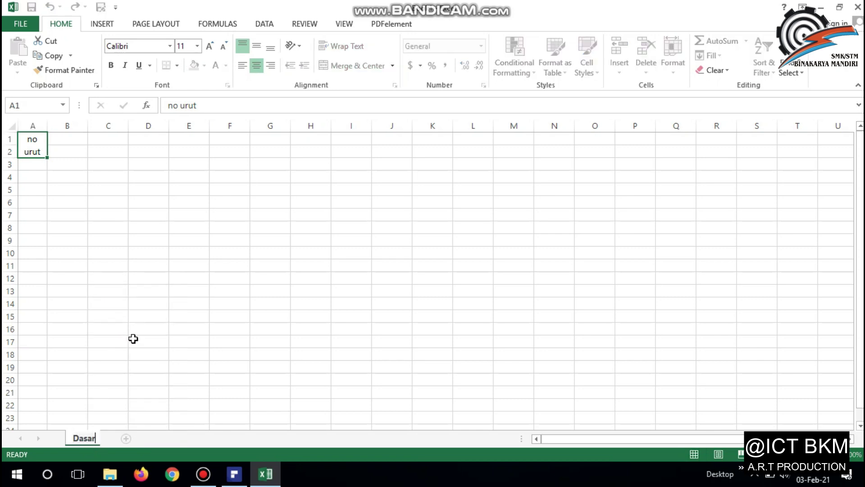
{"action": "key", "text": "Return"}
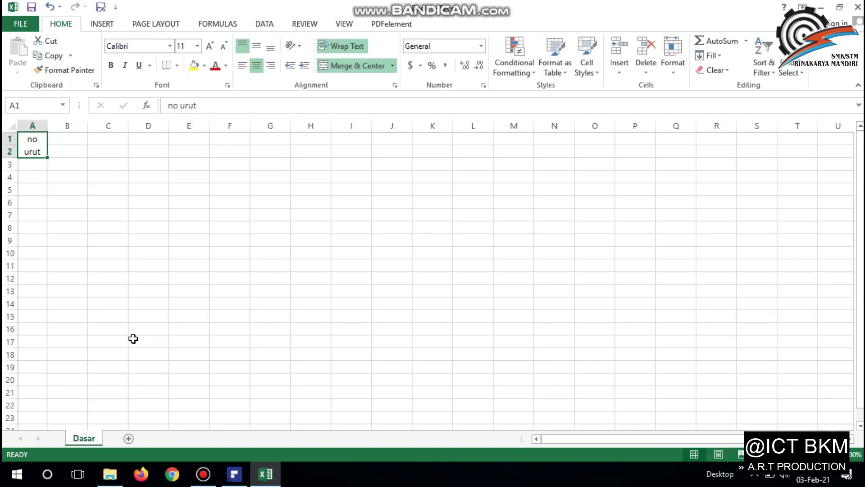
Add three new blank worksheets after the Dasar sheet.
{"action": "left_click", "coordinate": [128, 438]}
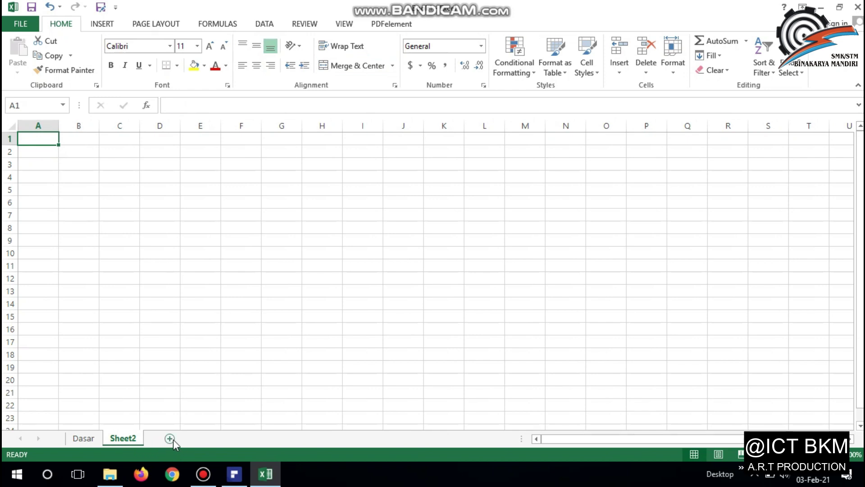
{"action": "left_click", "coordinate": [189, 438]}
{"action": "left_click", "coordinate": [214, 439]}
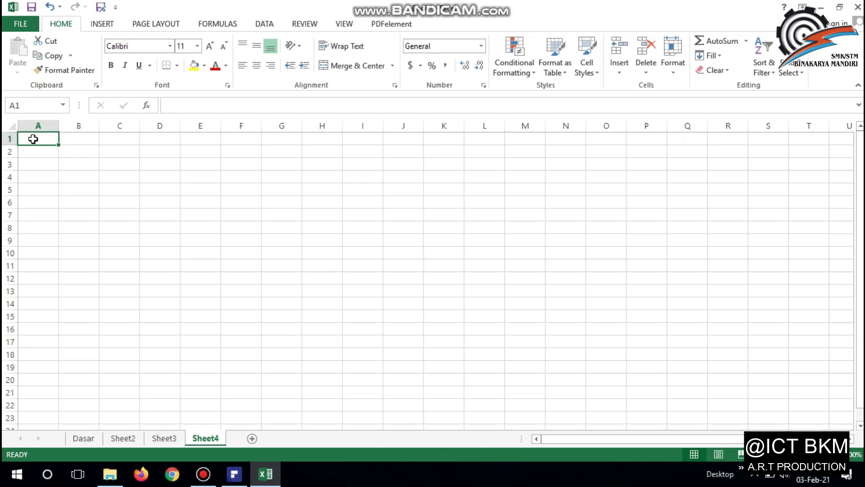
Select the cell range A1:A10 on Sheet4 as an example, and view the workbook's Info page.
{"action": "left_click_drag", "start_coordinate": [34, 139], "coordinate": [39, 250]}
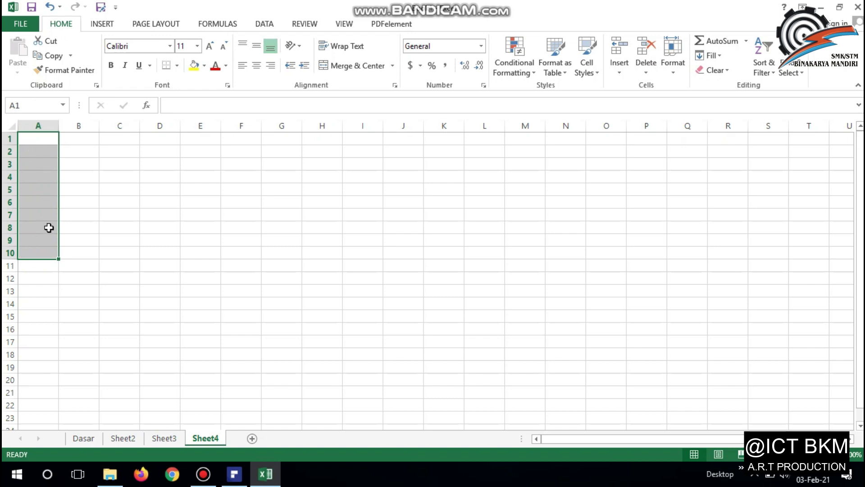
{"action": "left_click", "coordinate": [39, 136]}
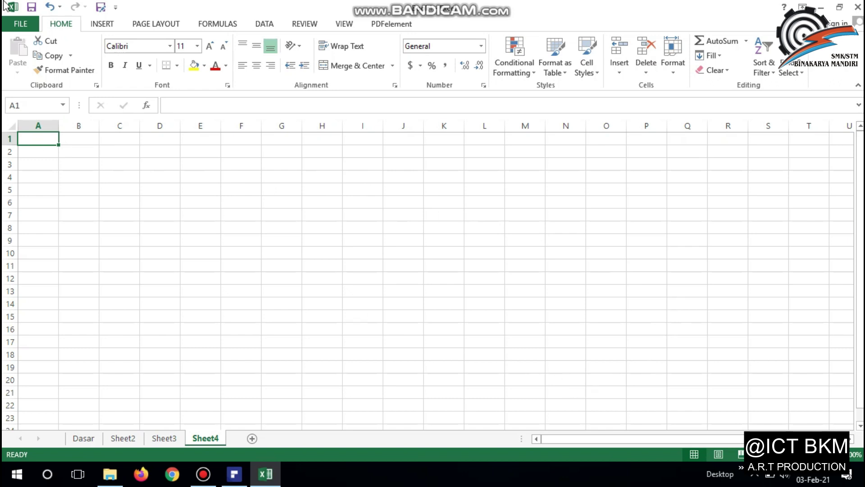
{"action": "left_click", "coordinate": [19, 26]}
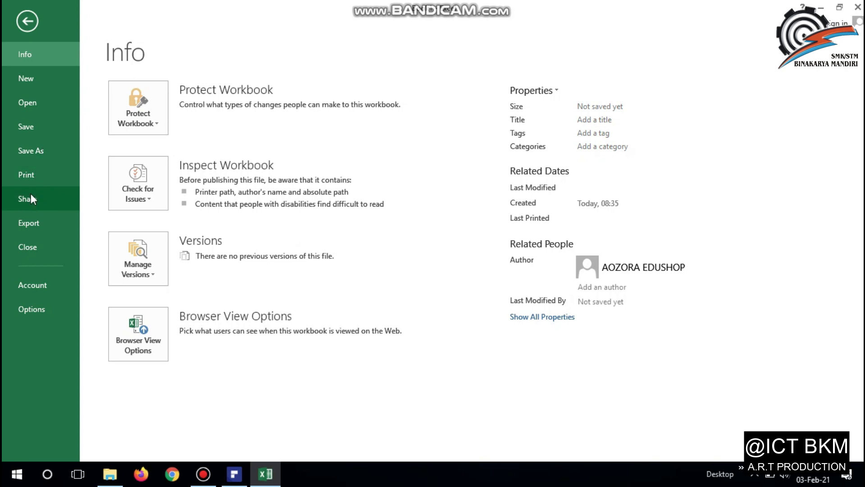
{"action": "left_click", "coordinate": [23, 18]}
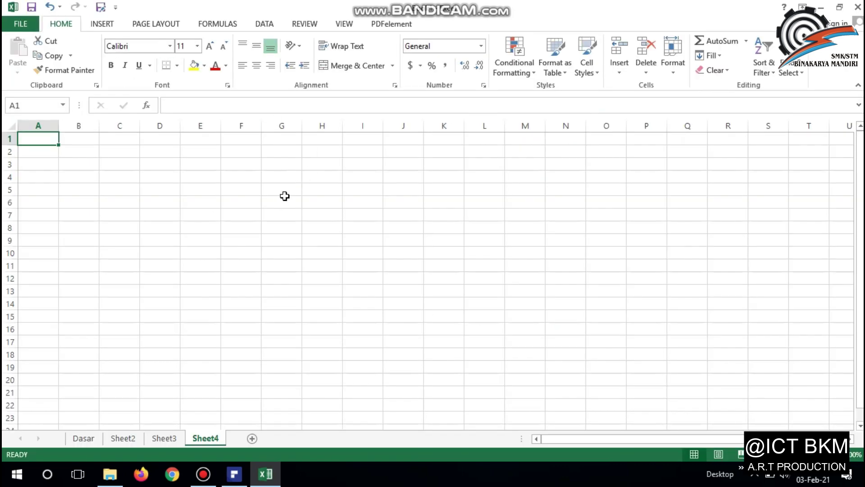
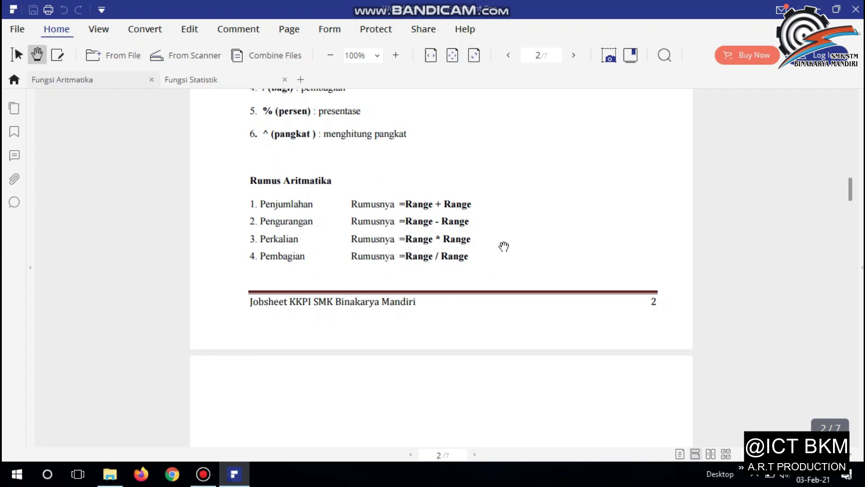
View the "Contoh Soal 1" exercise in the Fungsi Aritmatika PDF and switch to the Excel practice workbook.
{"action": "scroll", "coordinate": [525, 235], "scroll_direction": "down", "scroll_amount": 5}
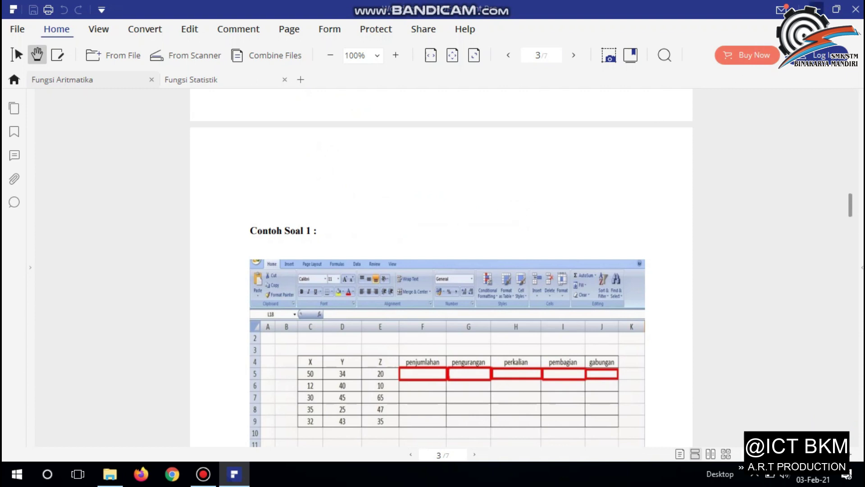
{"action": "left_click", "coordinate": [816, 9]}
{"action": "double_click", "coordinate": [30, 165]}
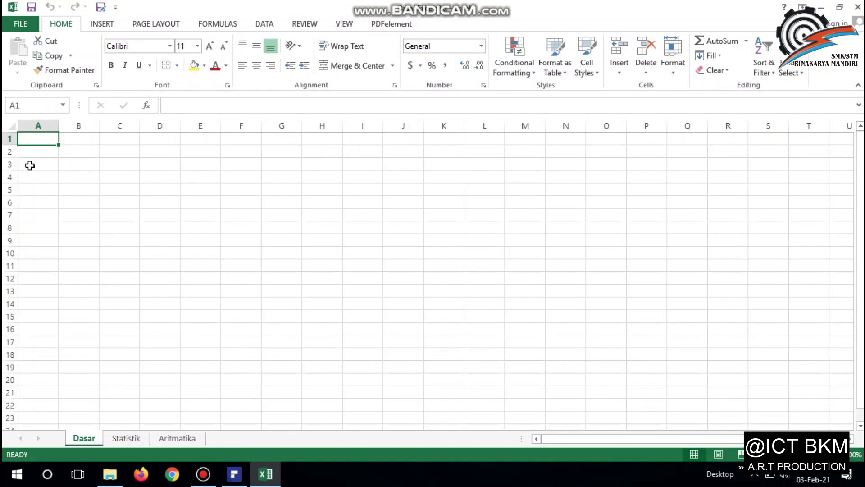
Check the Aritmatika sheet and display the Statistik sheet with its A and B practice table.
{"action": "left_click", "coordinate": [128, 438]}
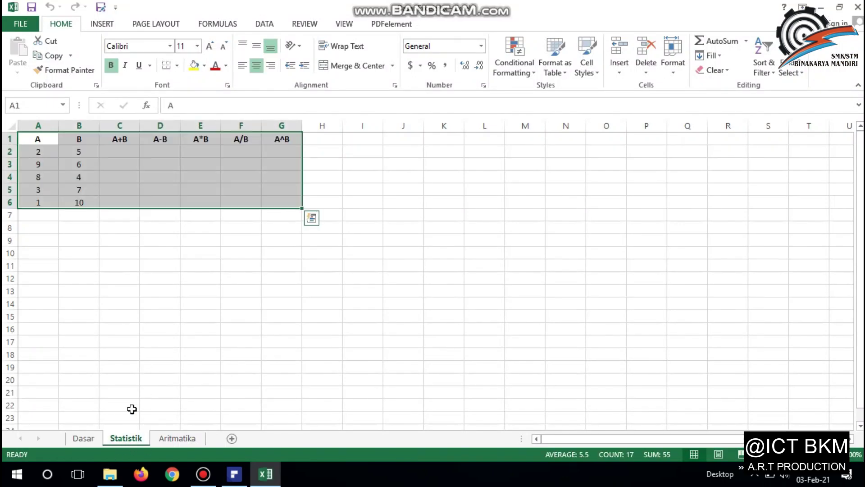
{"action": "left_click", "coordinate": [105, 153]}
{"action": "left_click", "coordinate": [182, 439]}
{"action": "left_click", "coordinate": [129, 440]}
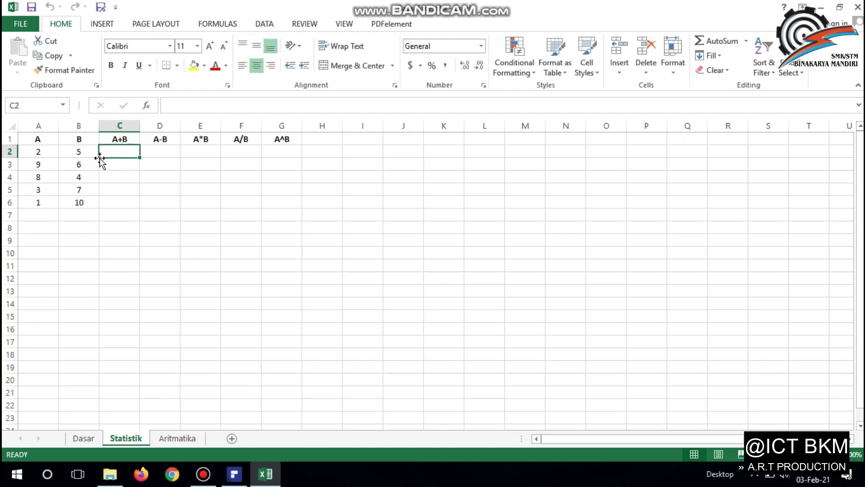
Examine the A and B columns, their first data row, and the A+B, A-B, A*B, A/B and A^B column headings.
{"action": "left_click", "coordinate": [39, 138]}
{"action": "left_click", "coordinate": [73, 138]}
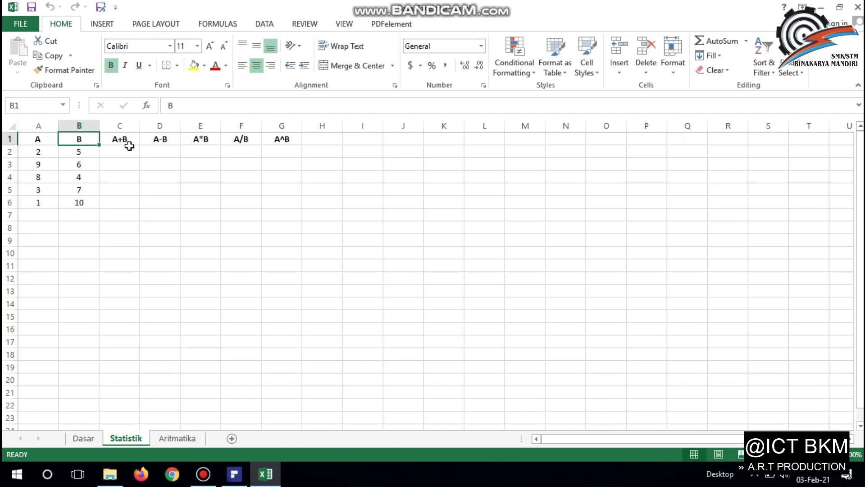
{"action": "left_click", "coordinate": [39, 139]}
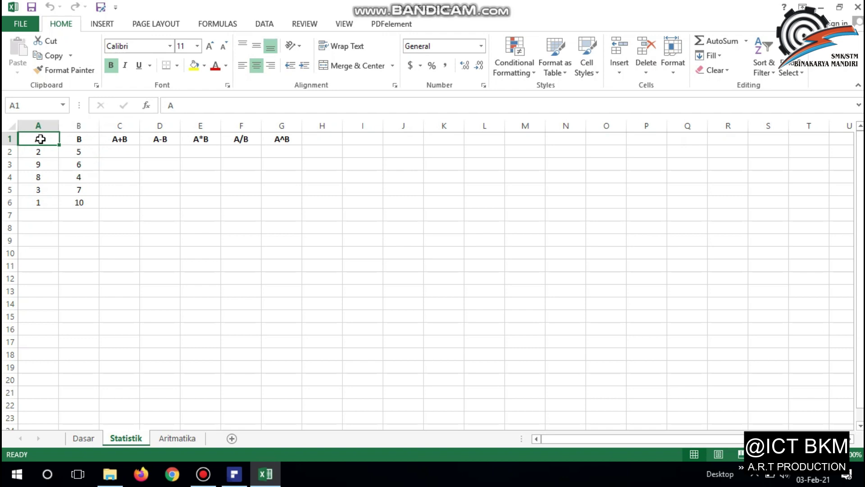
{"action": "left_click", "coordinate": [73, 139]}
{"action": "left_click", "coordinate": [119, 139]}
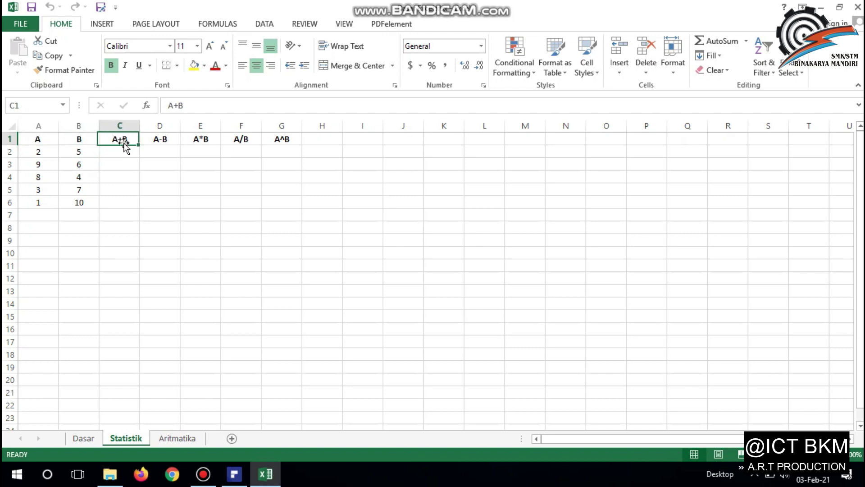
{"action": "left_click", "coordinate": [158, 137]}
{"action": "left_click", "coordinate": [202, 139]}
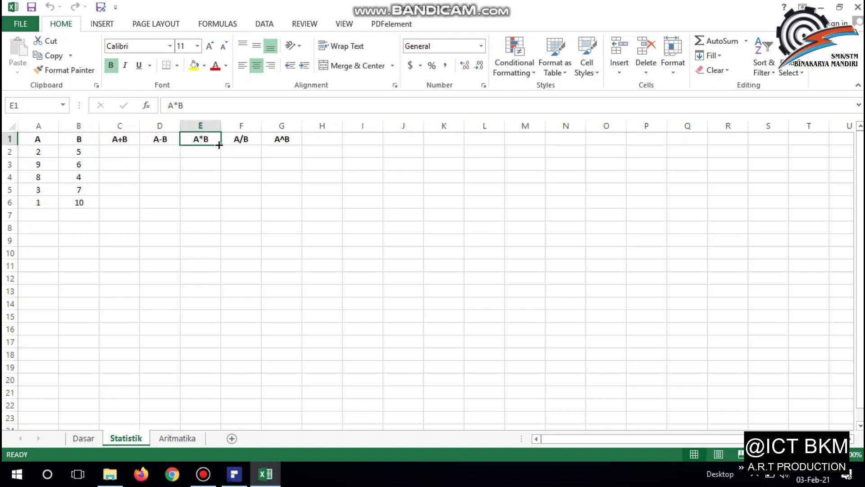
{"action": "left_click", "coordinate": [244, 139]}
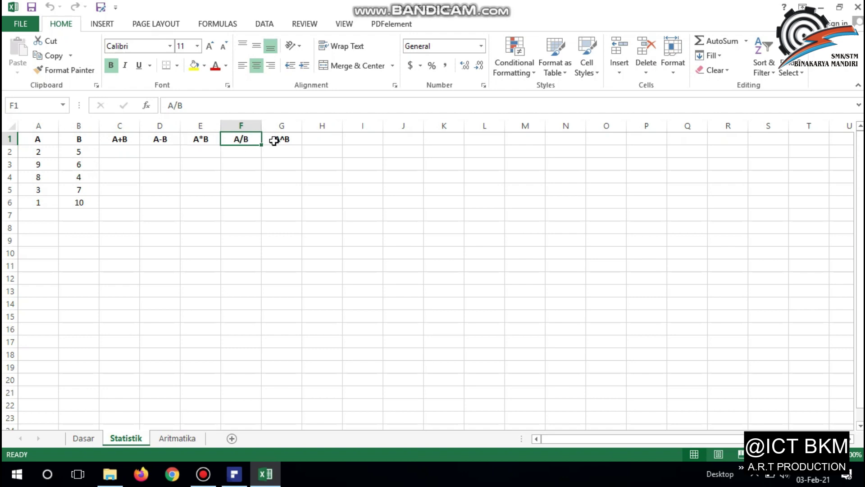
{"action": "left_click", "coordinate": [276, 140]}
{"action": "left_click", "coordinate": [38, 152]}
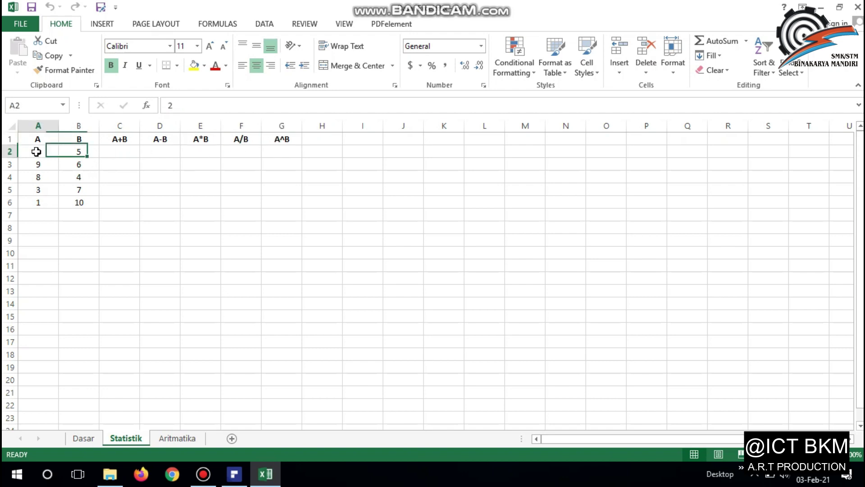
{"action": "left_click", "coordinate": [113, 150]}
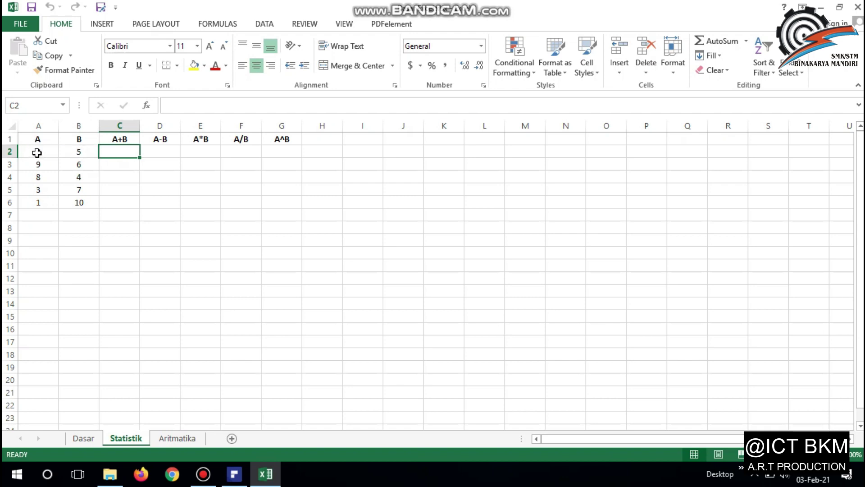
{"action": "left_click", "coordinate": [121, 140]}
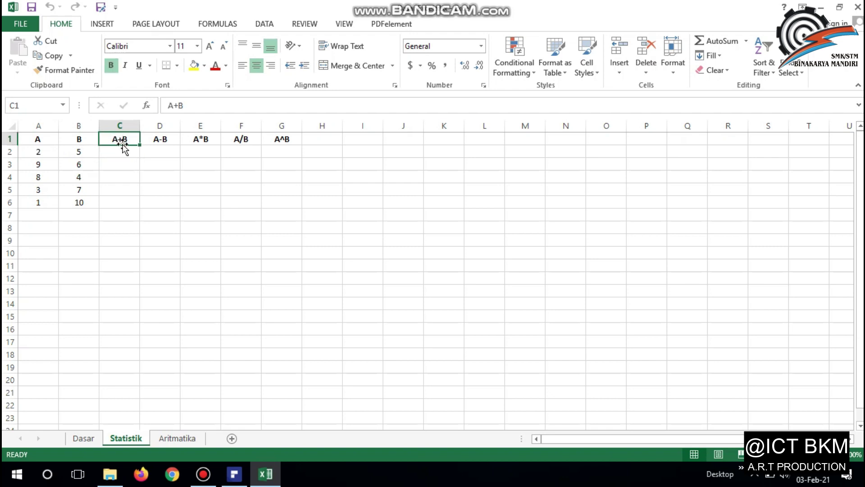
Enter the addition formula =A2+B2 in cell C2 and fill it down the A+B column to C6.
{"action": "left_click", "coordinate": [120, 152]}
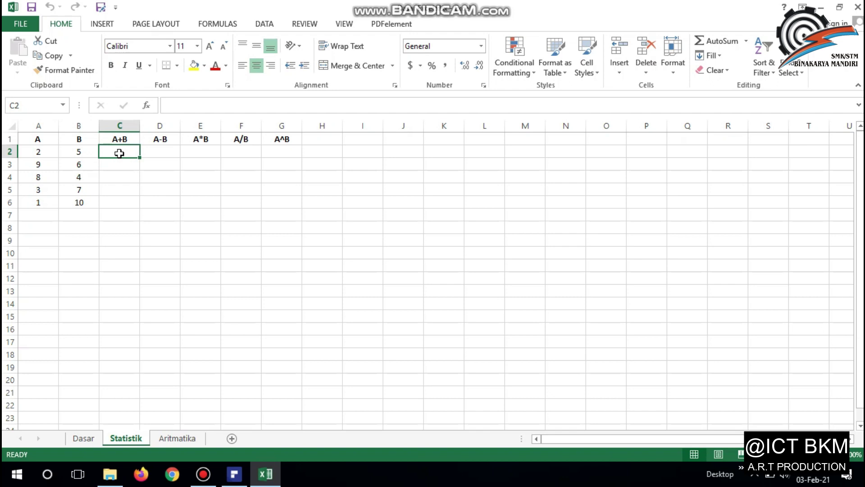
{"action": "type", "text": "="}
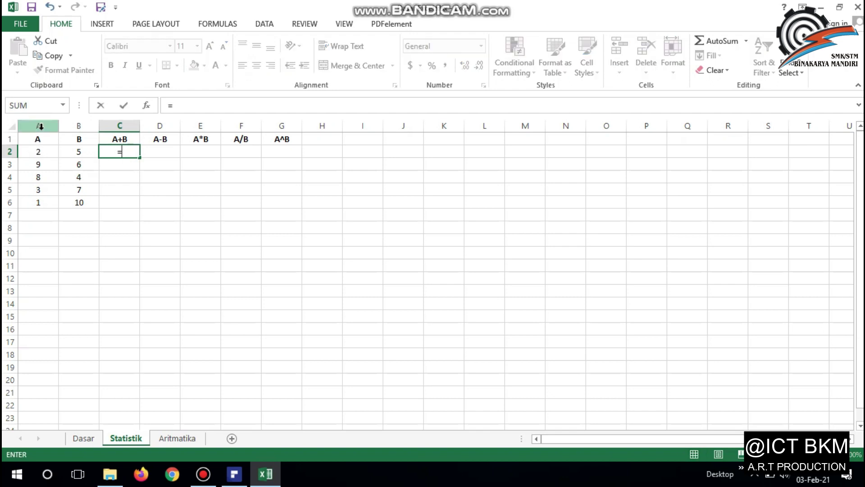
{"action": "left_click", "coordinate": [40, 153]}
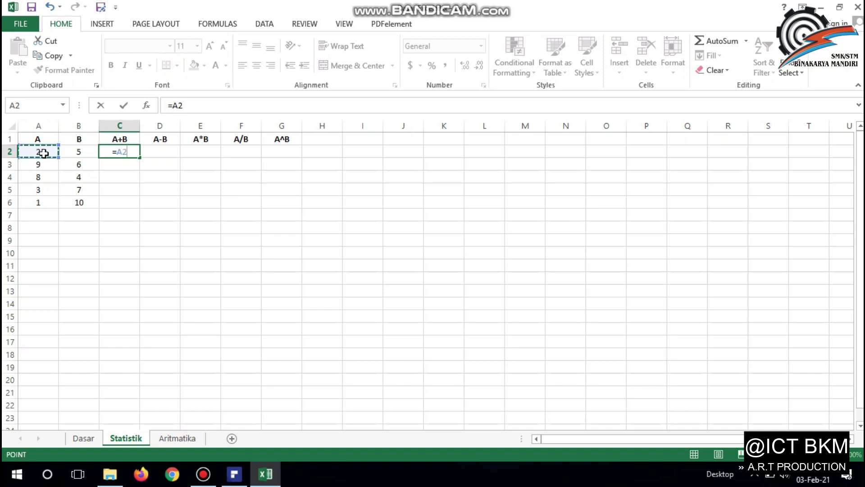
{"action": "type", "text": "+"}
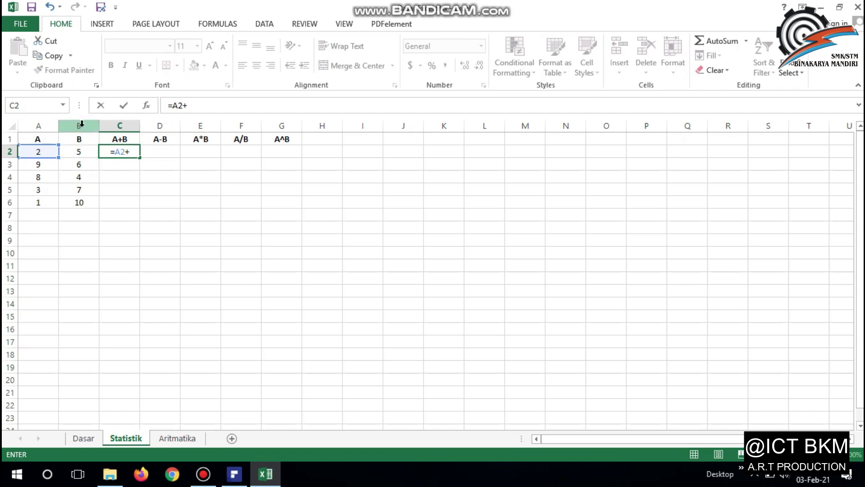
{"action": "left_click", "coordinate": [80, 153]}
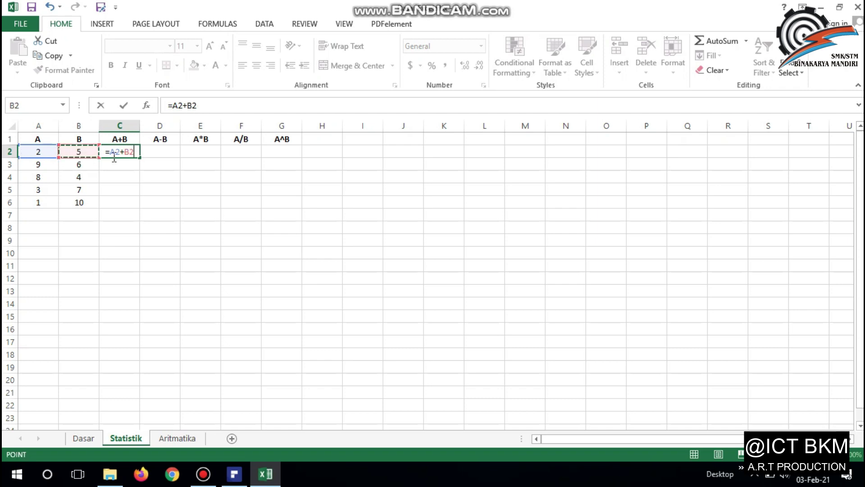
{"action": "key", "text": "Return"}
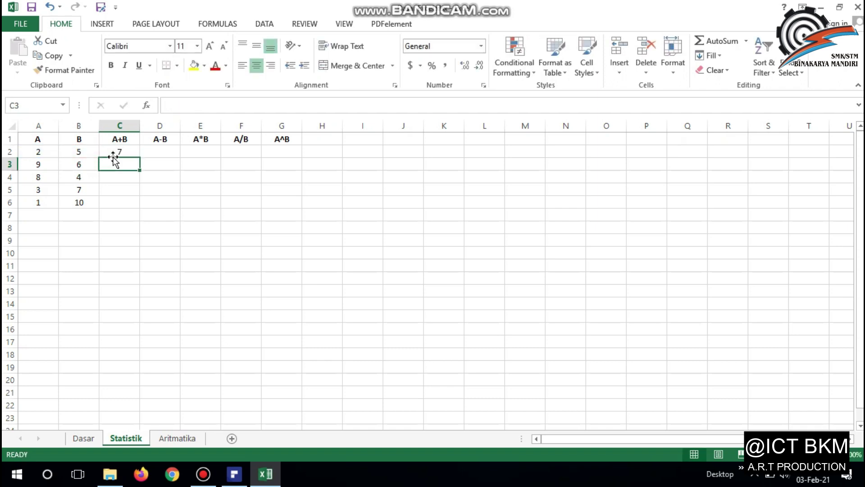
{"action": "left_click", "coordinate": [130, 152]}
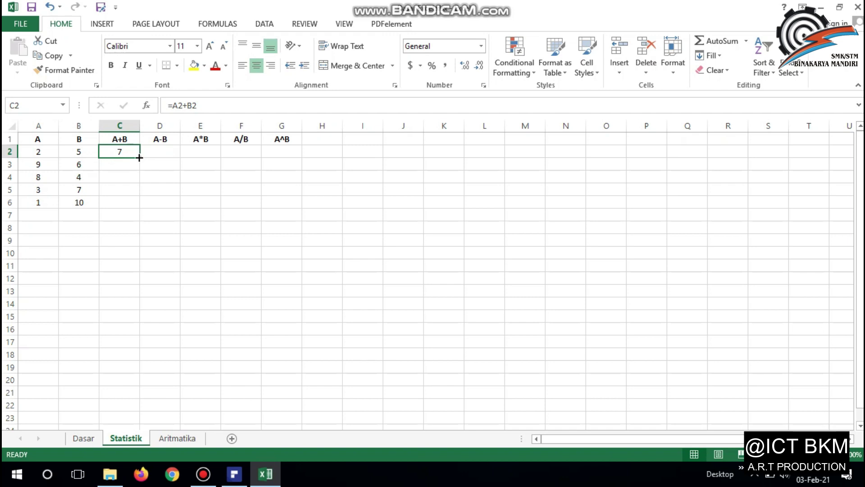
{"action": "left_click_drag", "start_coordinate": [141, 157], "coordinate": [136, 206]}
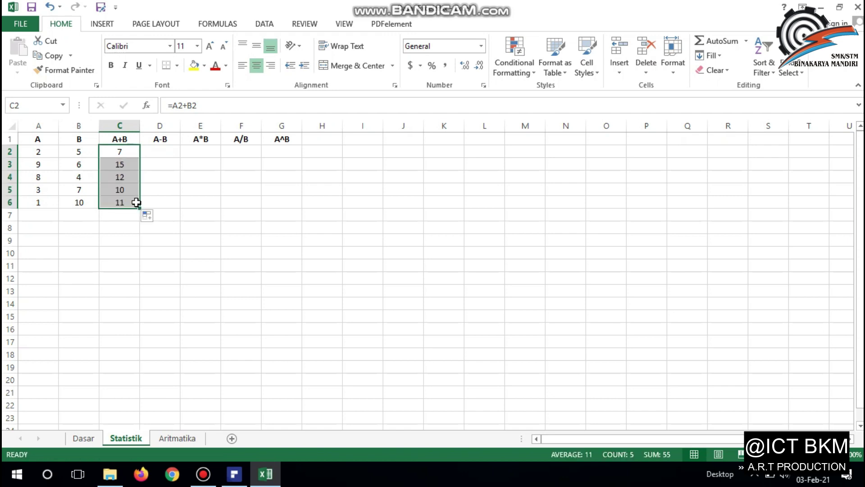
Enter the subtraction formula =A2-B2 in cell D2 and fill it down the A-B column to D6.
{"action": "left_click", "coordinate": [157, 152]}
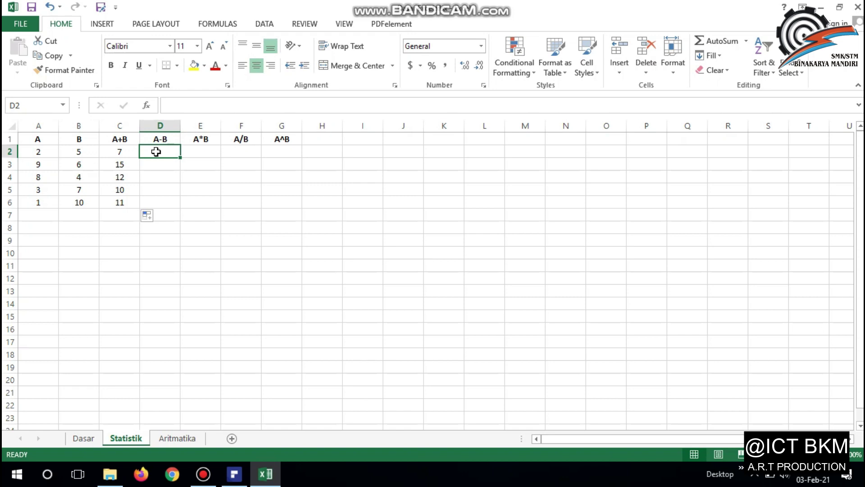
{"action": "type", "text": "="}
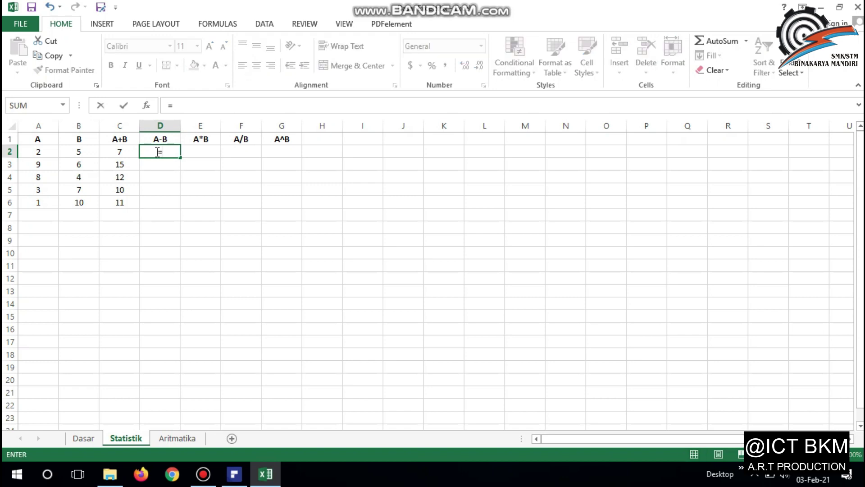
{"action": "left_click", "coordinate": [41, 152]}
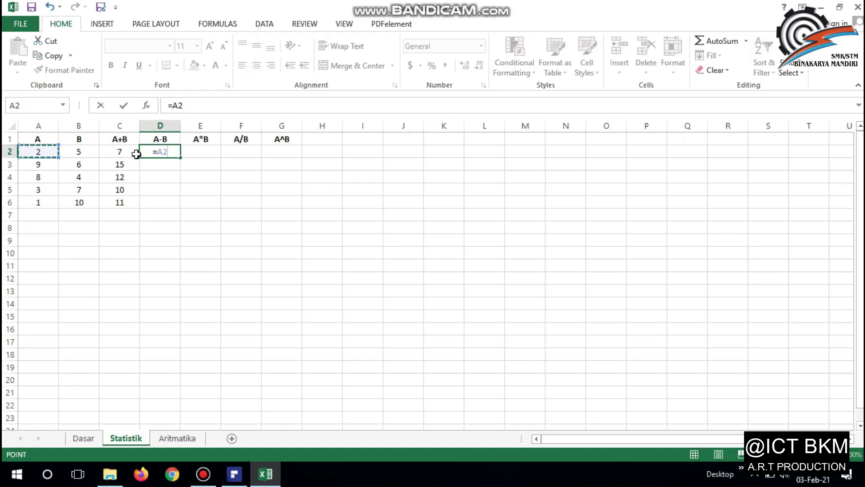
{"action": "type", "text": "-"}
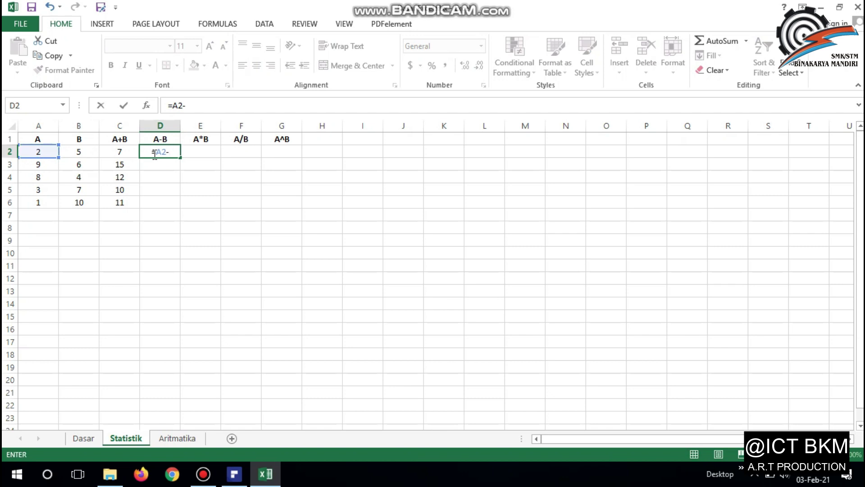
{"action": "left_click", "coordinate": [79, 152]}
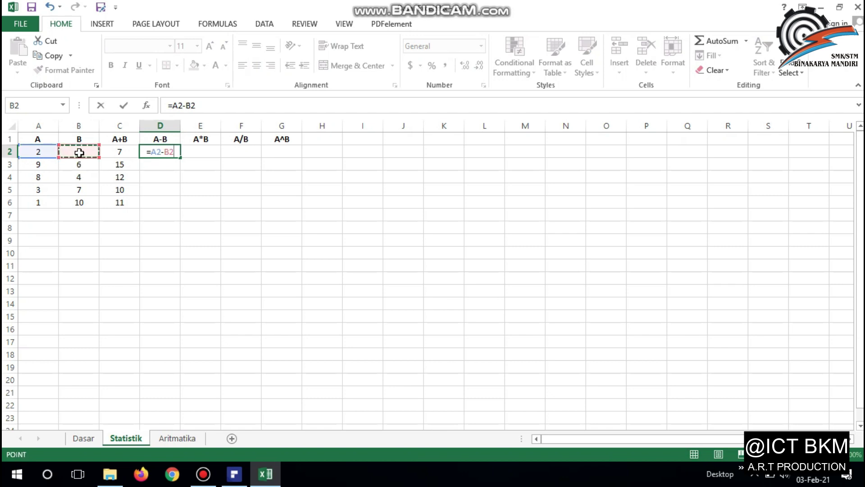
{"action": "key", "text": "Return"}
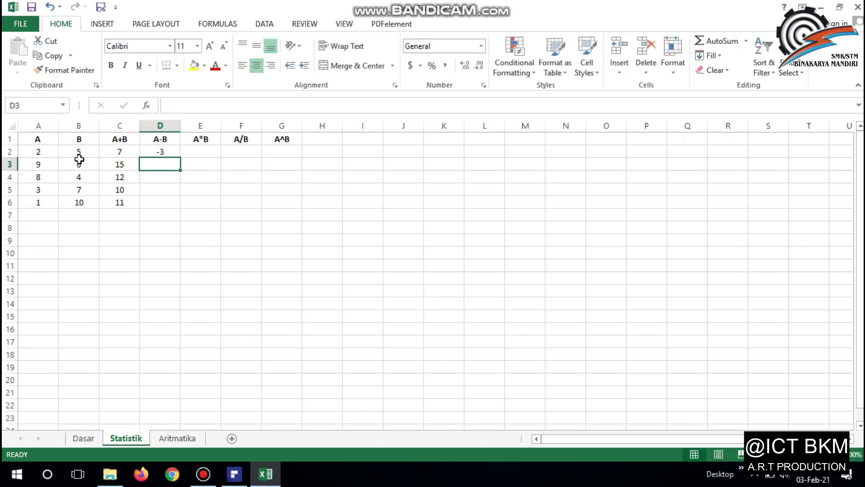
{"action": "left_click", "coordinate": [163, 153]}
{"action": "left_click_drag", "start_coordinate": [180, 157], "coordinate": [180, 205]}
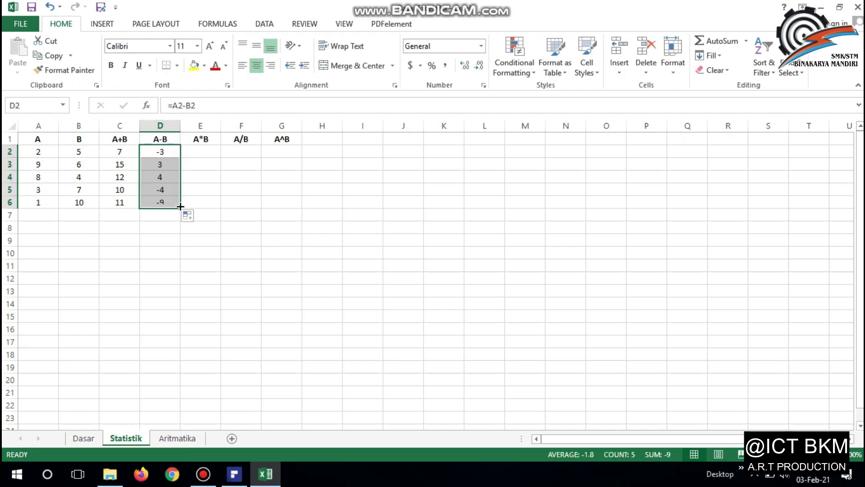
Enter the multiplication formula =A2*B2 in cell E2 and fill it down the A*B column to E6.
{"action": "left_click", "coordinate": [196, 149]}
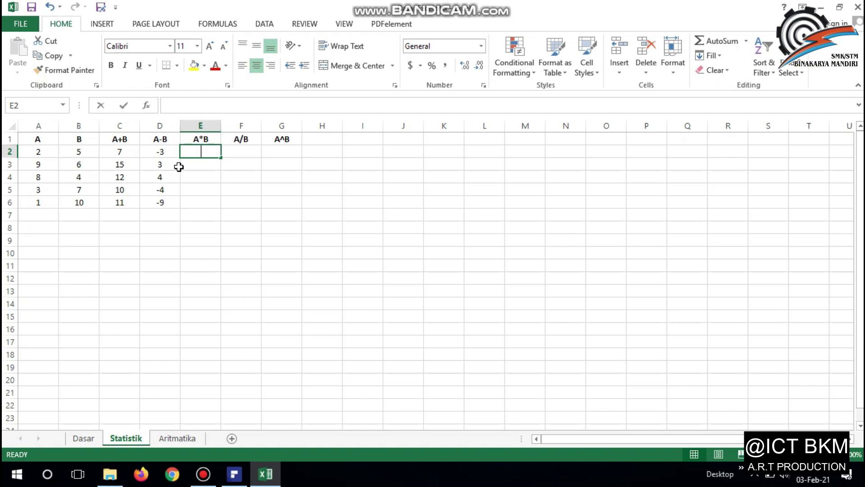
{"action": "type", "text": "="}
{"action": "left_click", "coordinate": [51, 152]}
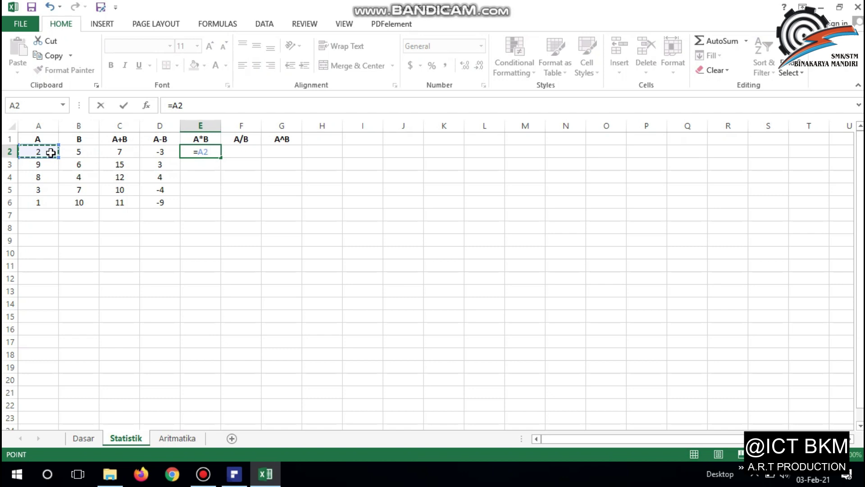
{"action": "type", "text": "*"}
{"action": "left_click", "coordinate": [80, 151]}
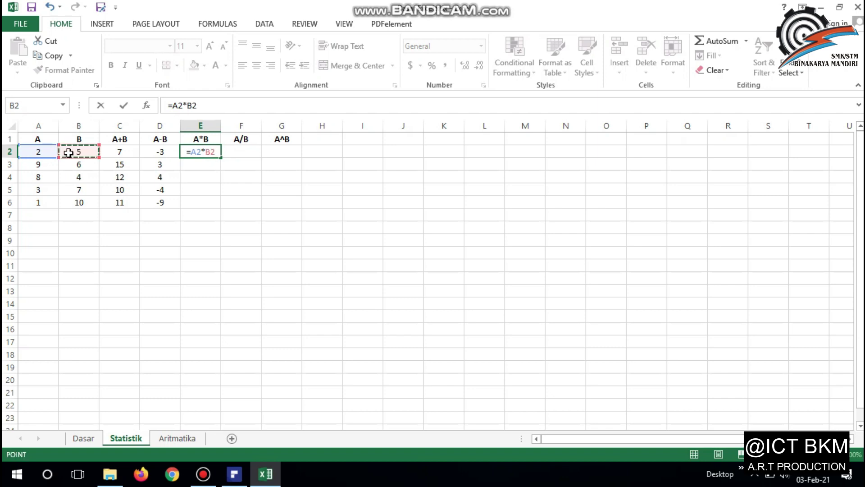
{"action": "key", "text": "Return"}
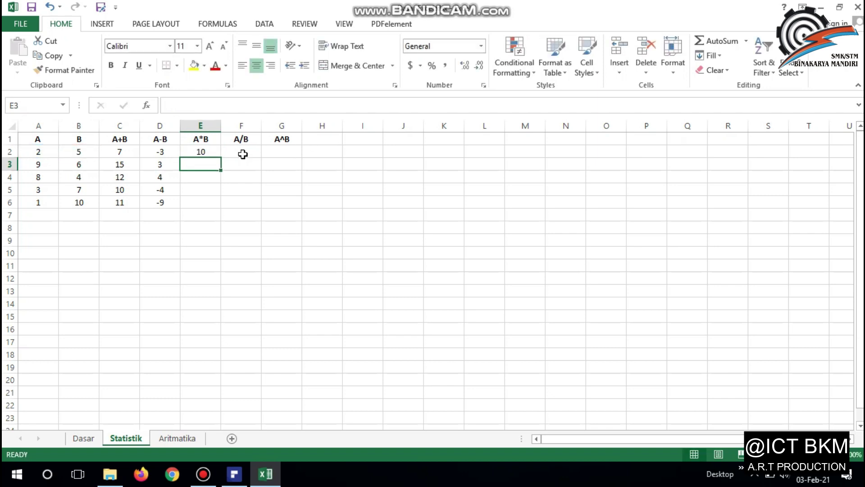
{"action": "left_click", "coordinate": [219, 153]}
{"action": "left_click_drag", "start_coordinate": [223, 158], "coordinate": [210, 208]}
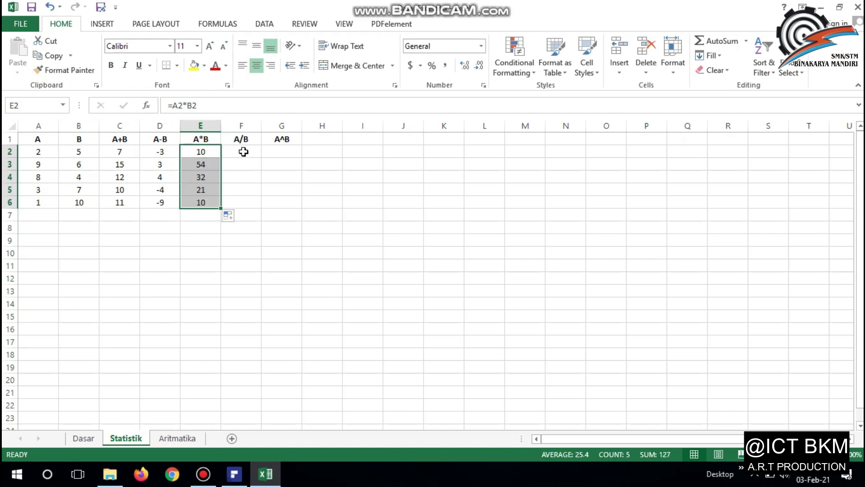
Enter the division formula =A2/B2 in cell F2 and fill it down the A/B column to F6.
{"action": "left_click", "coordinate": [243, 153]}
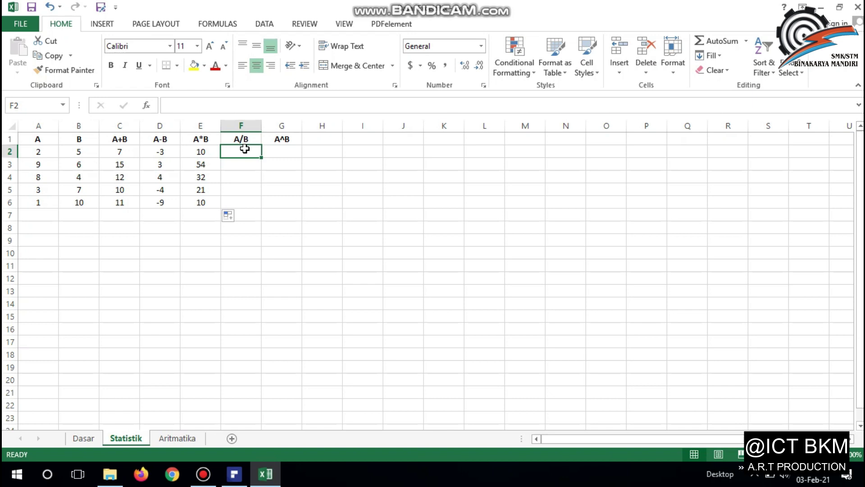
{"action": "type", "text": "="}
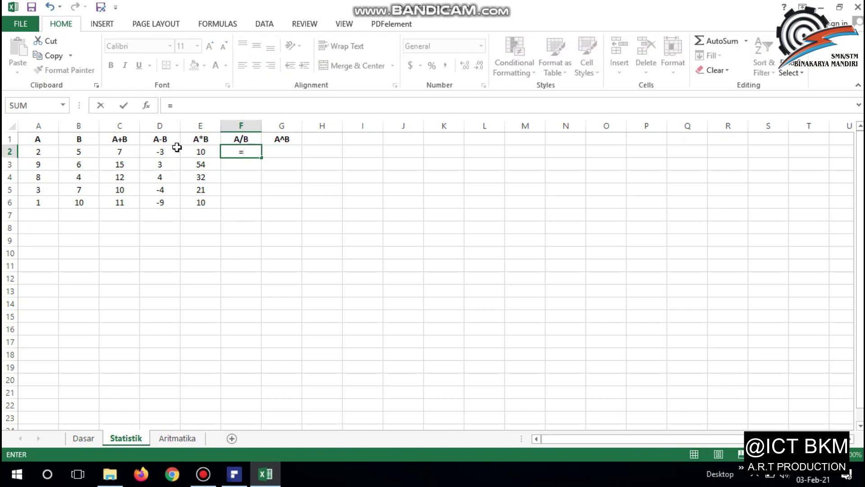
{"action": "left_click", "coordinate": [52, 150]}
{"action": "type", "text": "/"}
{"action": "left_click", "coordinate": [72, 150]}
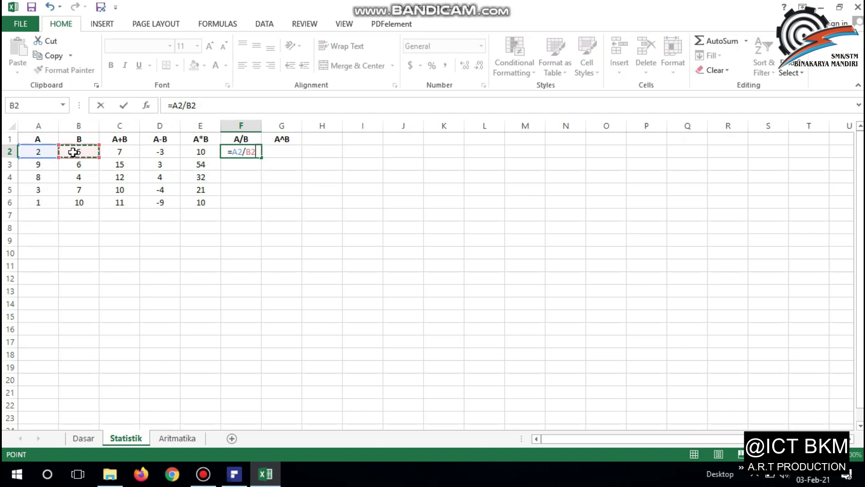
{"action": "key", "text": "Return"}
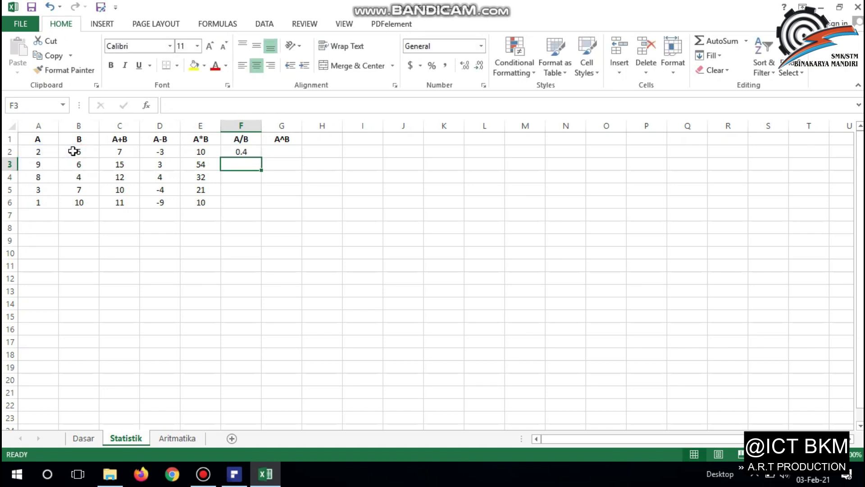
{"action": "left_click", "coordinate": [232, 151]}
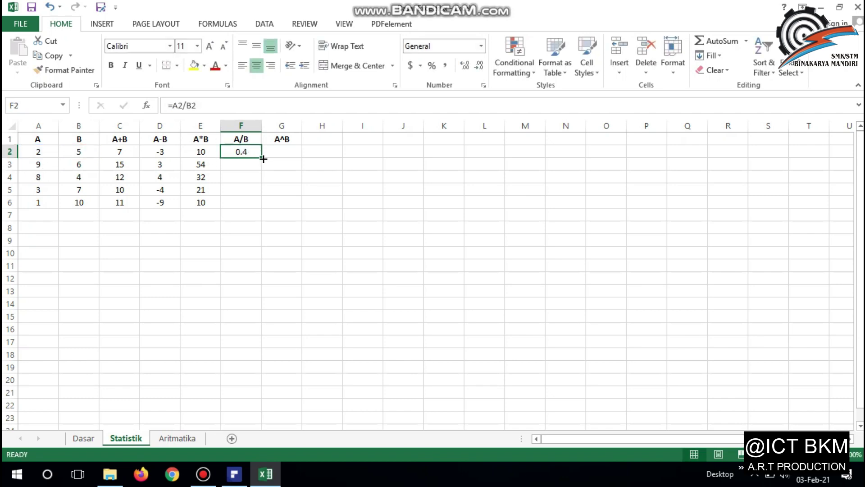
{"action": "left_click_drag", "start_coordinate": [262, 157], "coordinate": [261, 206]}
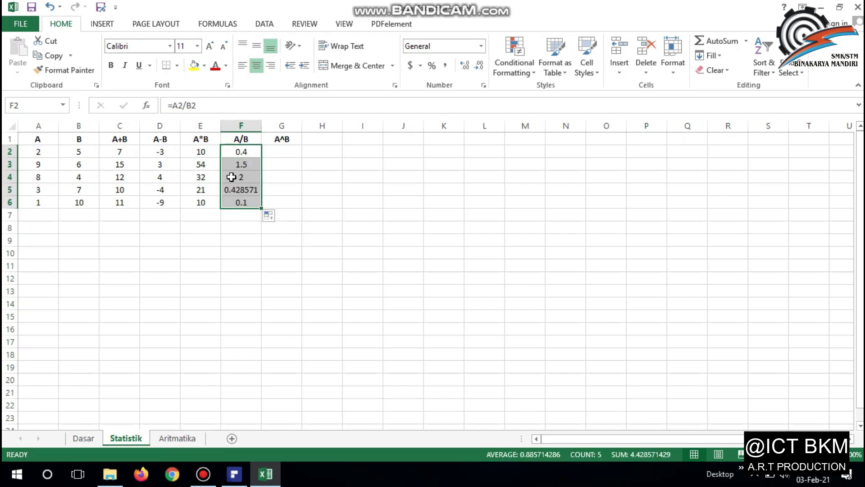
Enter the power formula =A2^B2 in cell G2 and fill it down the A^B column to G6.
{"action": "left_click", "coordinate": [272, 150]}
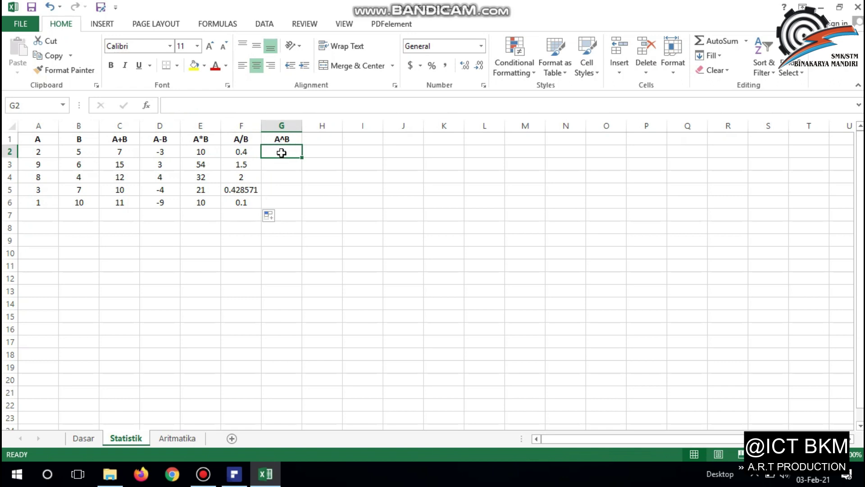
{"action": "type", "text": "="}
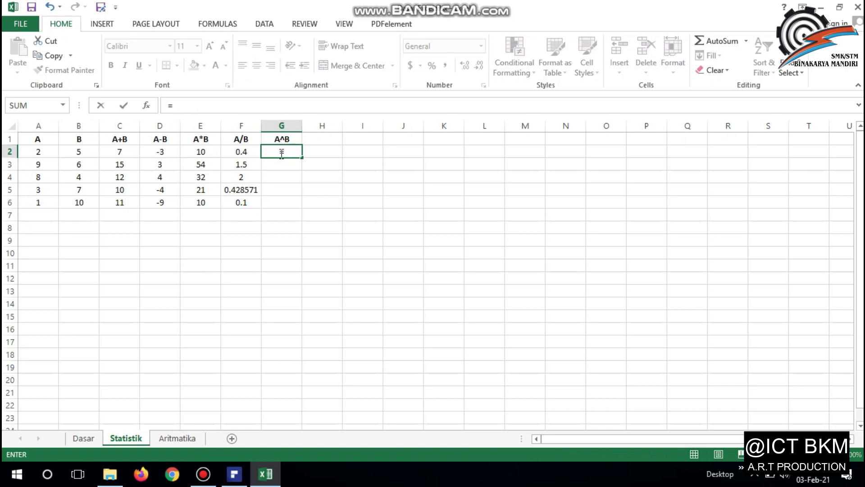
{"action": "left_click", "coordinate": [44, 152]}
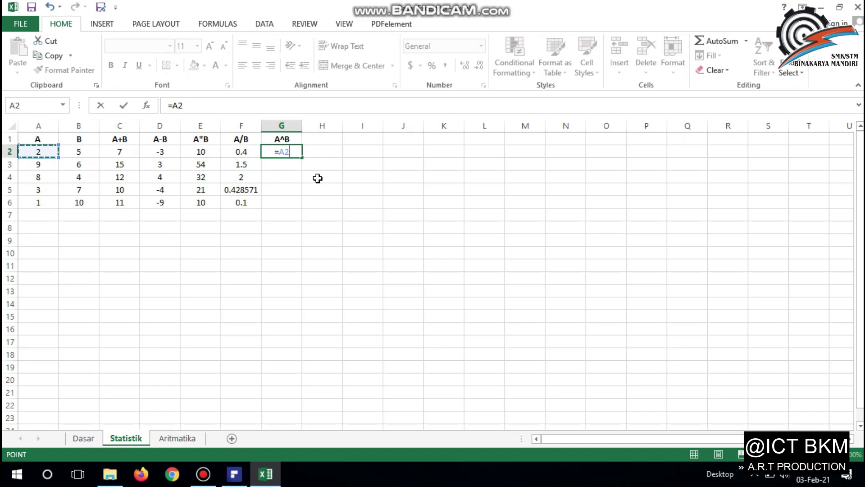
{"action": "type", "text": "^"}
{"action": "left_click", "coordinate": [83, 150]}
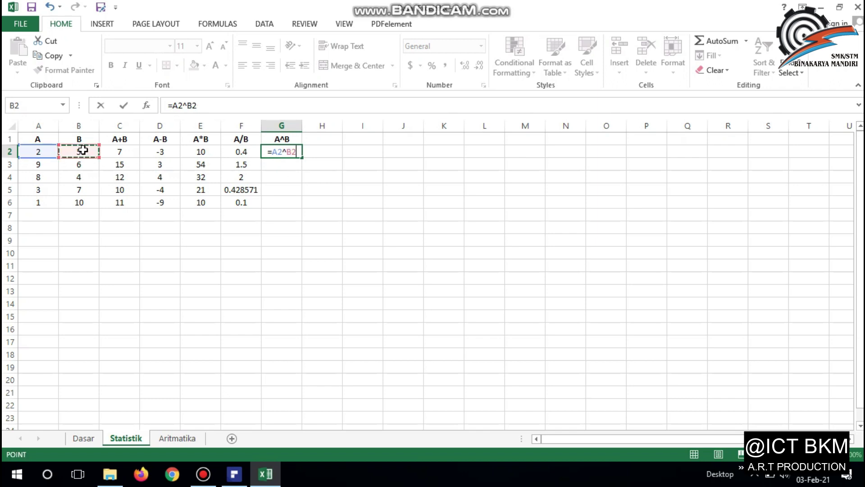
{"action": "key", "text": "Return"}
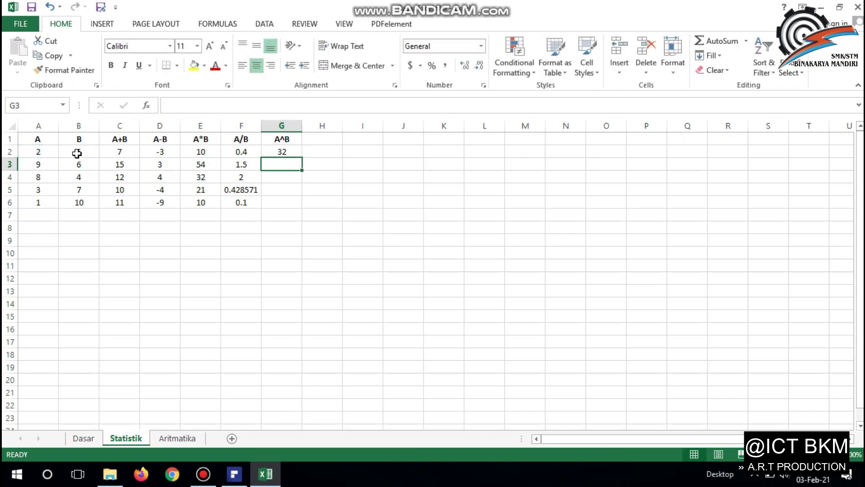
{"action": "left_click", "coordinate": [282, 152]}
{"action": "left_click_drag", "start_coordinate": [301, 158], "coordinate": [291, 207]}
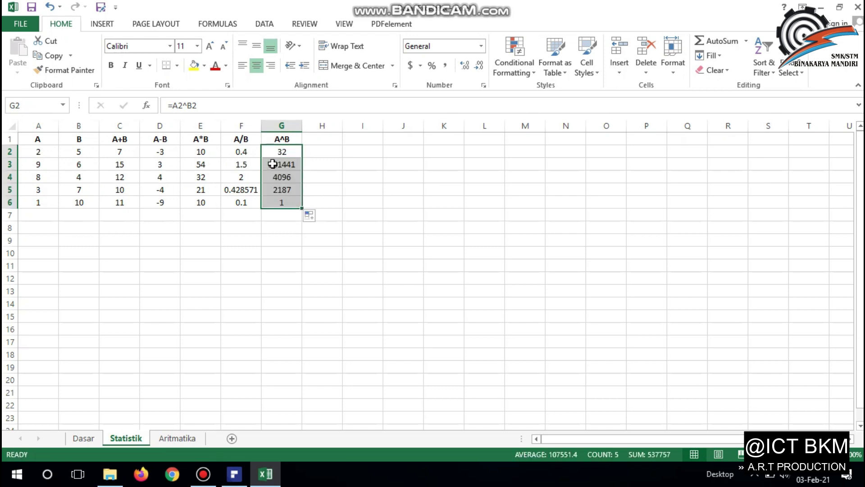
Review the formulas in cells C2, D2 and E2, and look briefly at the Aritmatika sheet.
{"action": "left_click", "coordinate": [124, 151]}
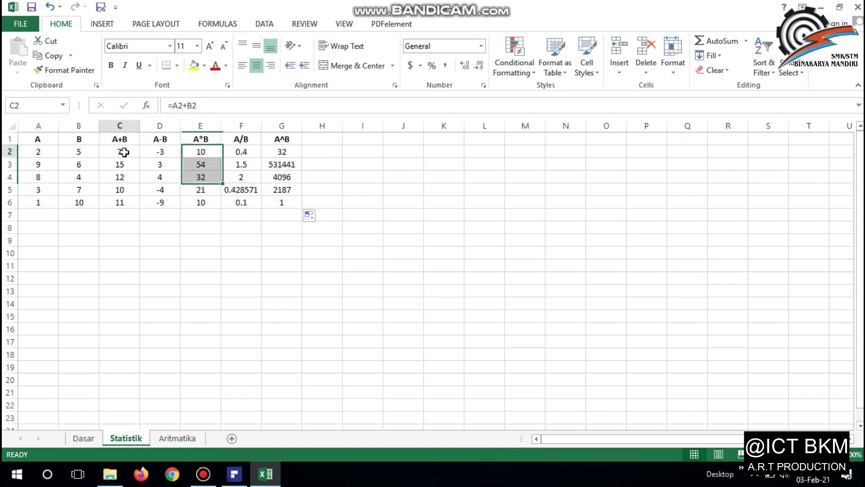
{"action": "left_click", "coordinate": [162, 154]}
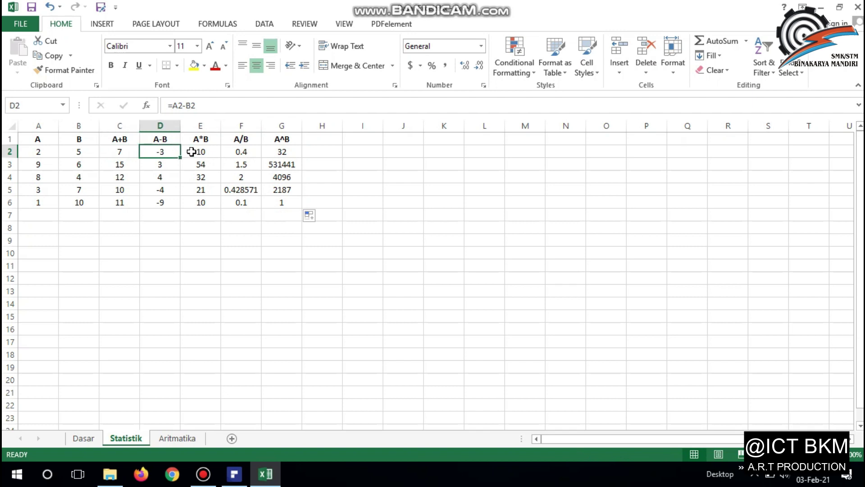
{"action": "left_click", "coordinate": [191, 152]}
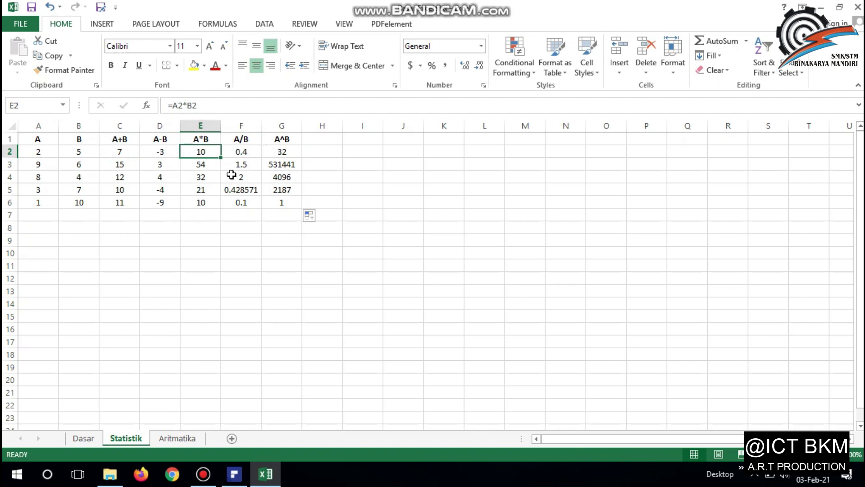
{"action": "left_click", "coordinate": [182, 439]}
{"action": "left_click", "coordinate": [131, 437]}
Copy the formulas in C2:G6 of the Statistik sheet to D2 on the Aritmatika sheet, and clear the pasted range D2:H6.
{"action": "left_click_drag", "start_coordinate": [119, 152], "coordinate": [279, 210]}
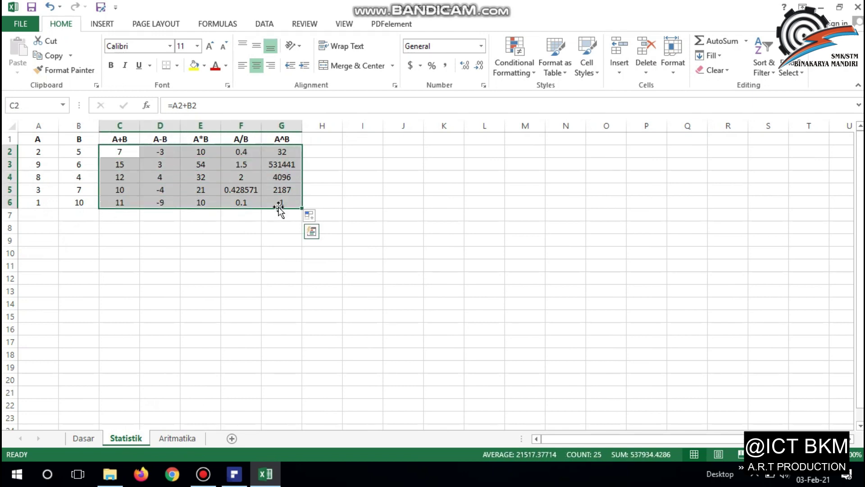
{"action": "key", "text": "ctrl+c"}
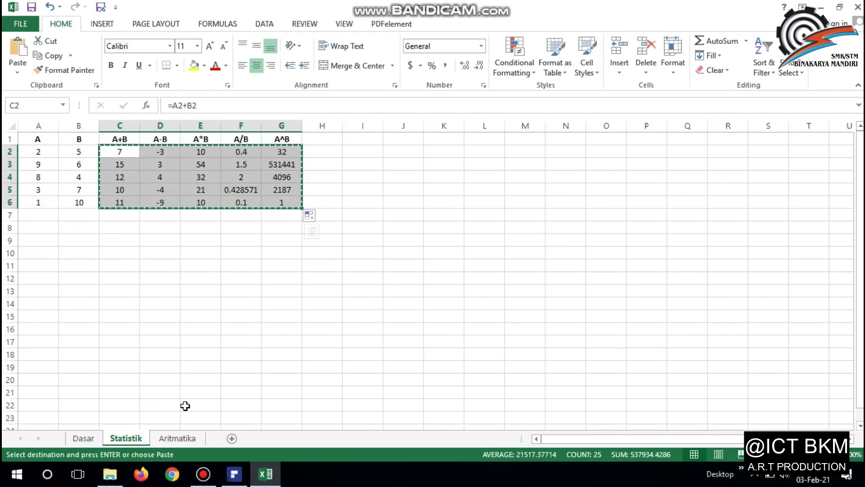
{"action": "left_click", "coordinate": [177, 438]}
{"action": "left_click", "coordinate": [190, 151]}
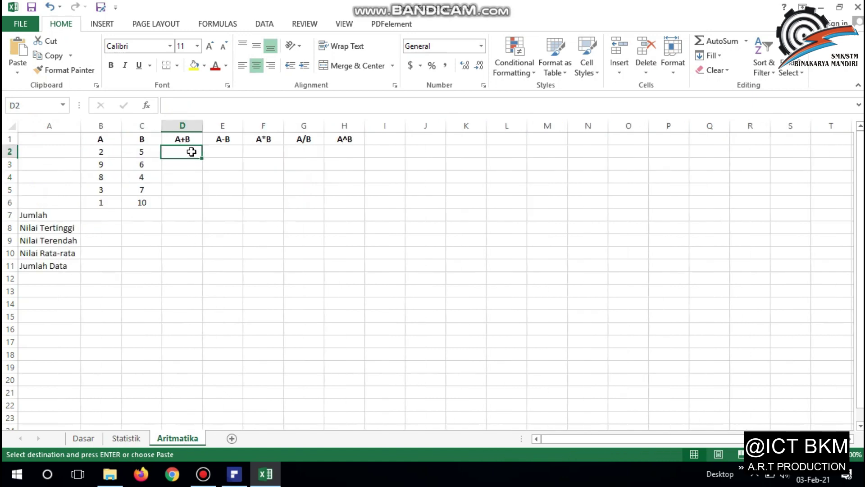
{"action": "key", "text": "ctrl+v"}
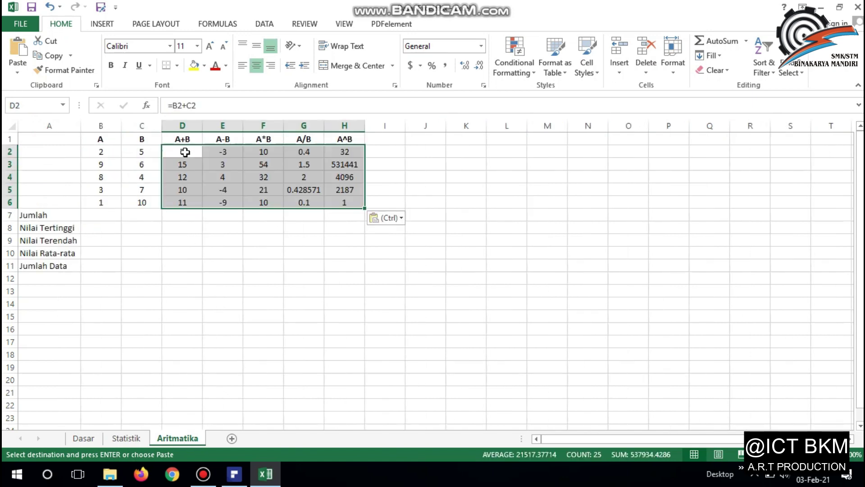
{"action": "left_click", "coordinate": [194, 165]}
{"action": "left_click", "coordinate": [188, 150]}
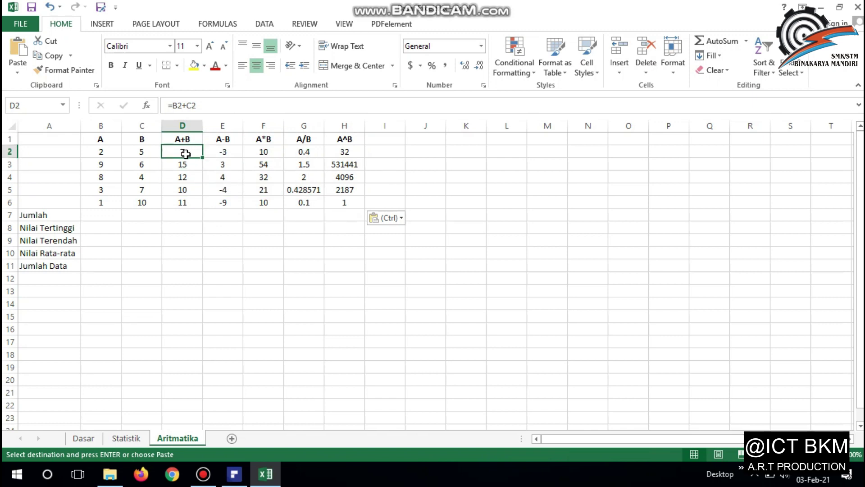
{"action": "left_click_drag", "start_coordinate": [198, 151], "coordinate": [342, 202]}
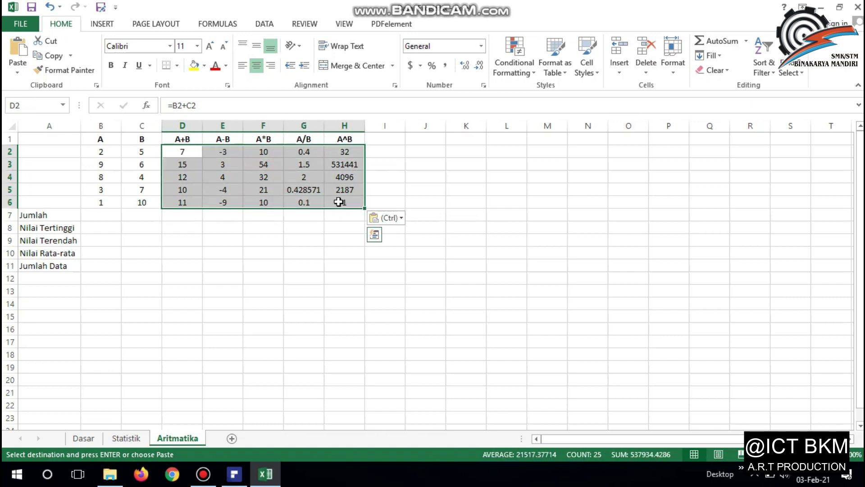
{"action": "key", "text": "Delete"}
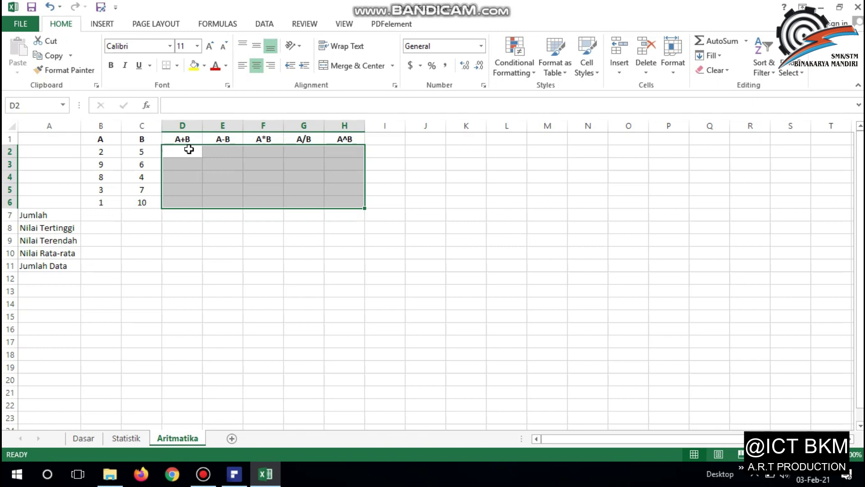
Enter =B2+C2 in cell D2 of the Aritmatika sheet, fill it down the A+B column, and clear the excess cells D7:D11.
{"action": "type", "text": "="}
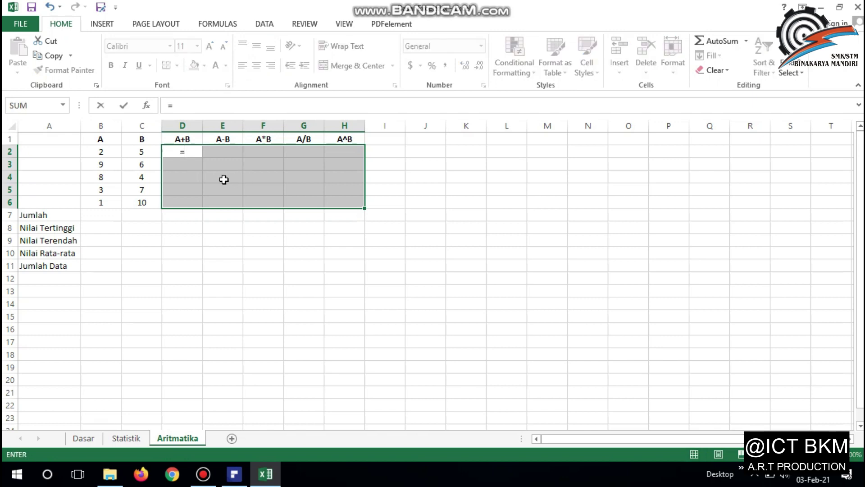
{"action": "left_click", "coordinate": [102, 152]}
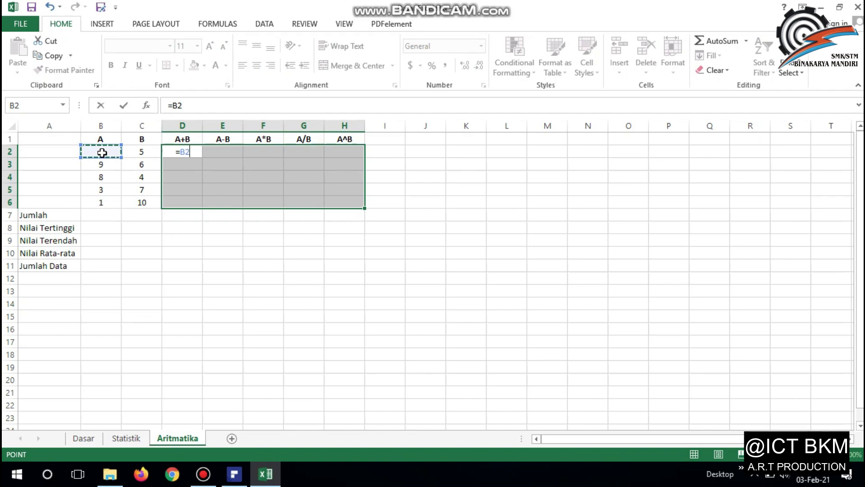
{"action": "type", "text": "+"}
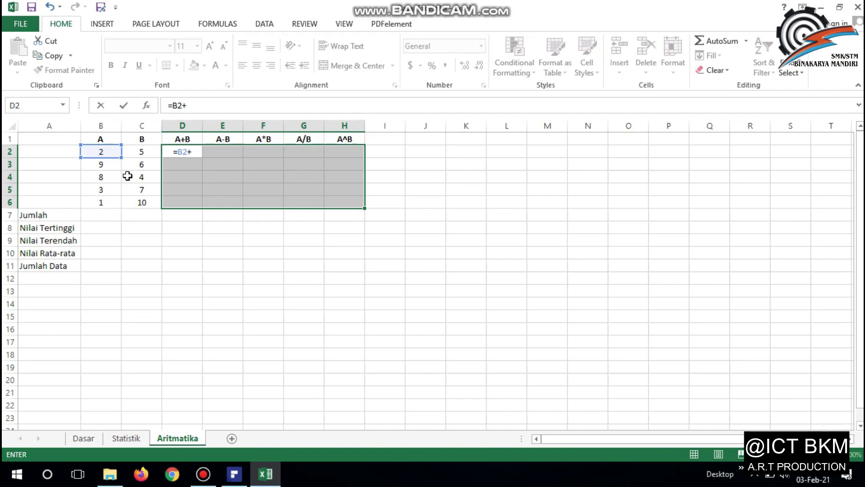
{"action": "left_click", "coordinate": [151, 151]}
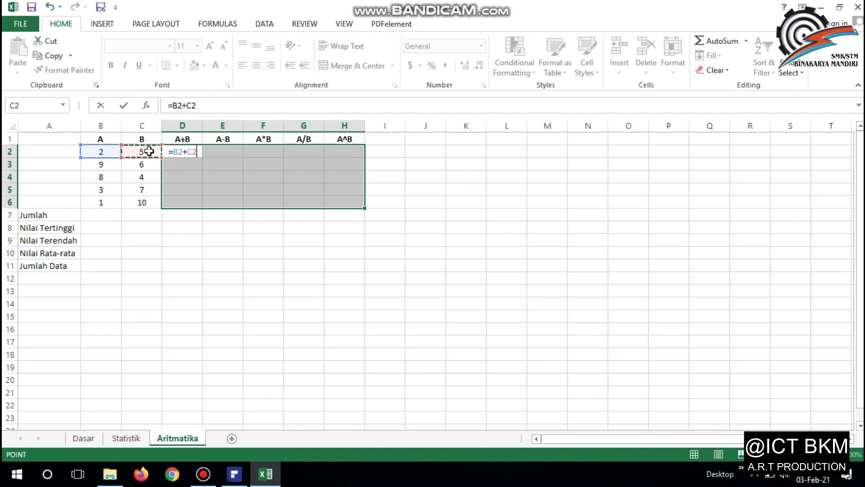
{"action": "key", "text": "Return"}
{"action": "left_click", "coordinate": [190, 152]}
{"action": "double_click", "coordinate": [202, 157]}
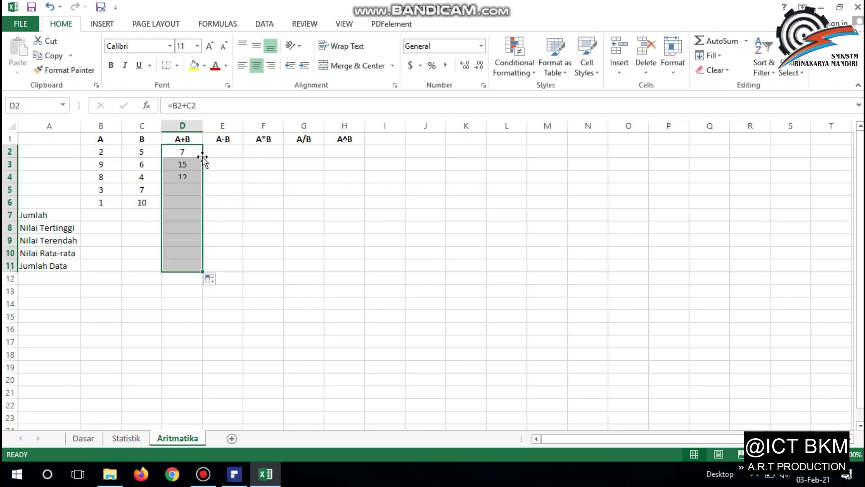
{"action": "left_click_drag", "start_coordinate": [192, 215], "coordinate": [192, 263]}
{"action": "key", "text": "Delete"}
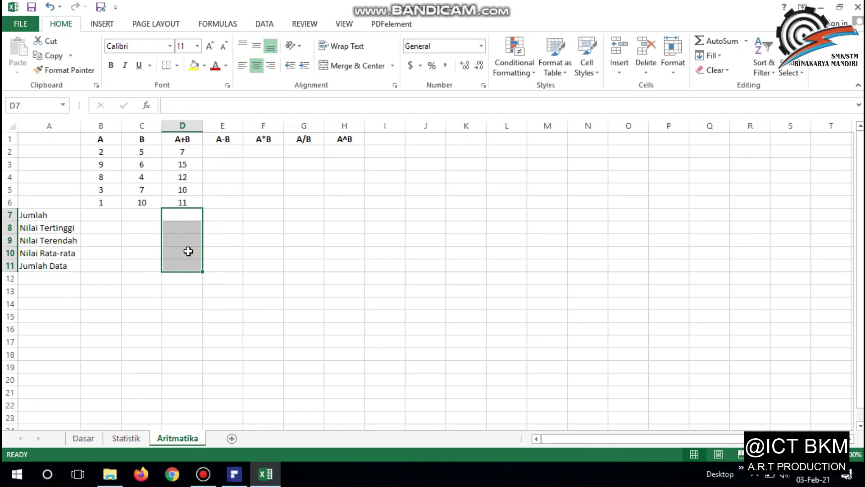
Enter the subtraction formula =B2-C2 in cell E2 and fill it down the A-B column to E6.
{"action": "left_click", "coordinate": [221, 156]}
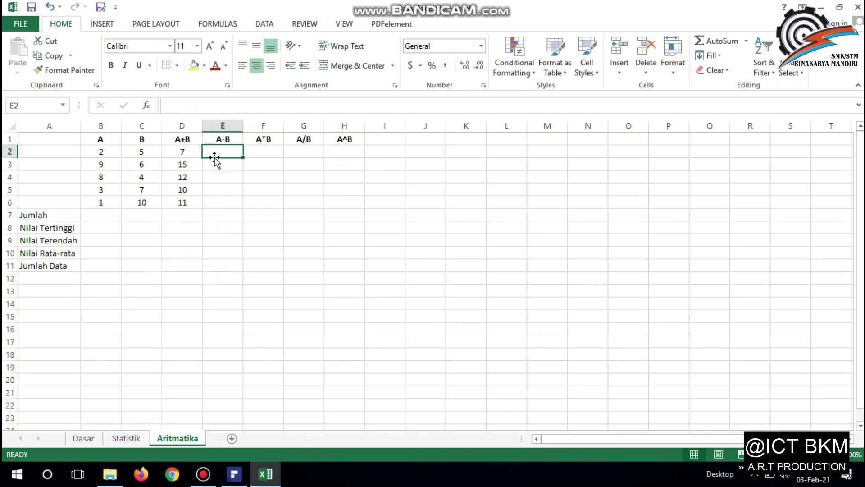
{"action": "type", "text": "="}
{"action": "left_click", "coordinate": [107, 152]}
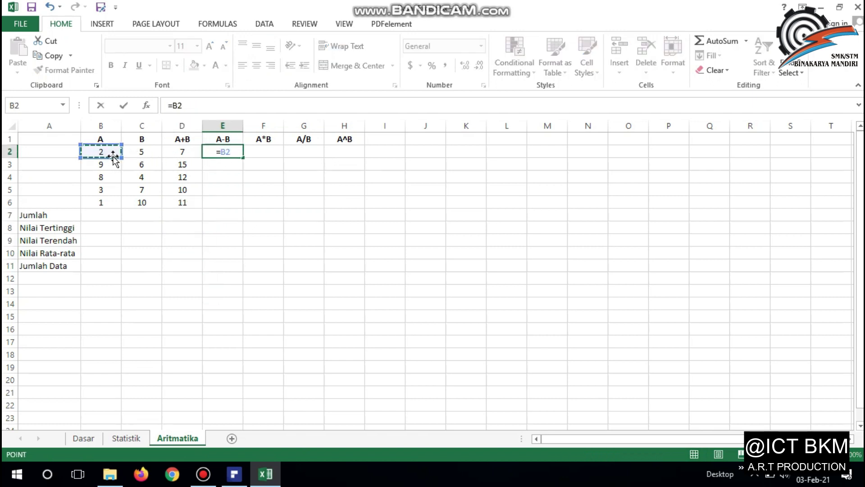
{"action": "type", "text": "-"}
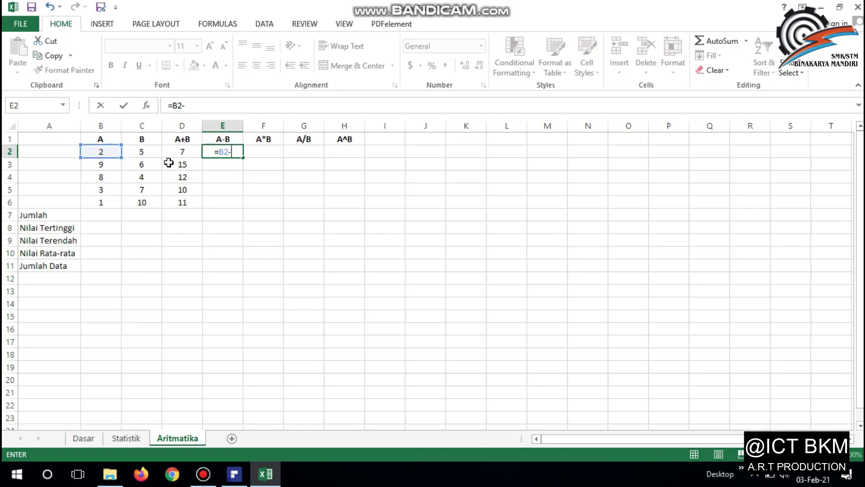
{"action": "left_click", "coordinate": [145, 152]}
{"action": "key", "text": "Return"}
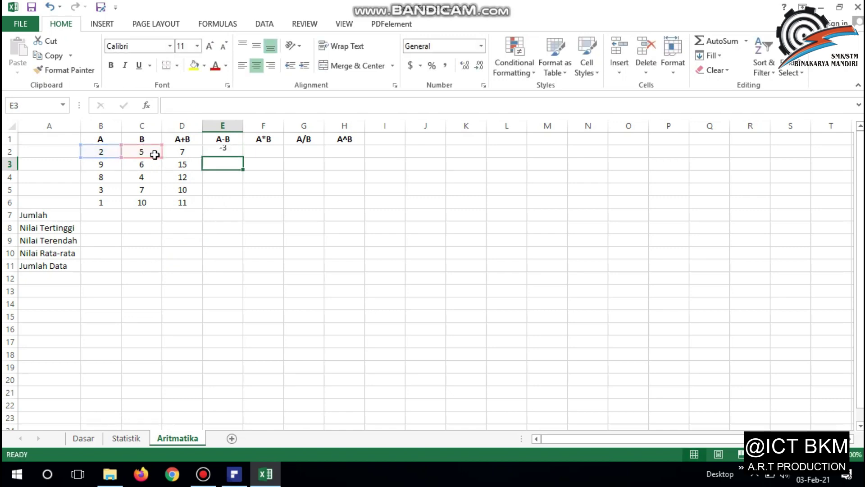
{"action": "left_click", "coordinate": [219, 154]}
{"action": "left_click_drag", "start_coordinate": [243, 157], "coordinate": [239, 207]}
Enter the multiplication formula =B2*C2 in cell F2 and fill it down the A*B column to F6.
{"action": "left_click", "coordinate": [258, 151]}
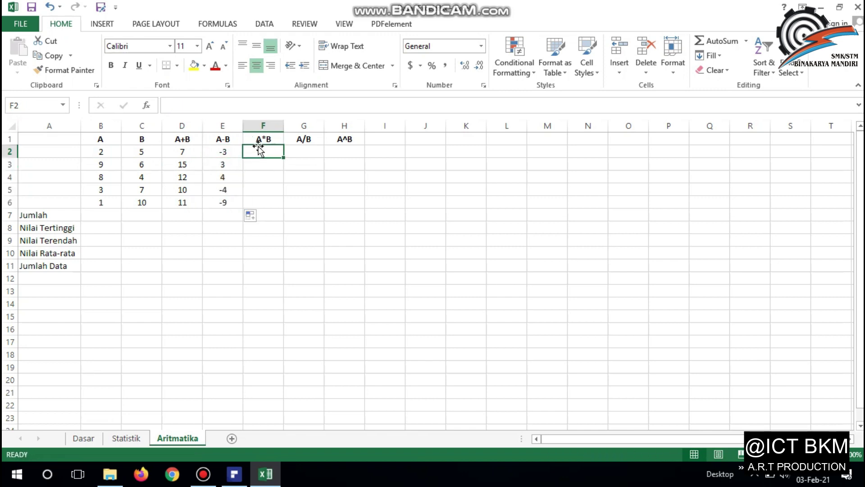
{"action": "type", "text": "="}
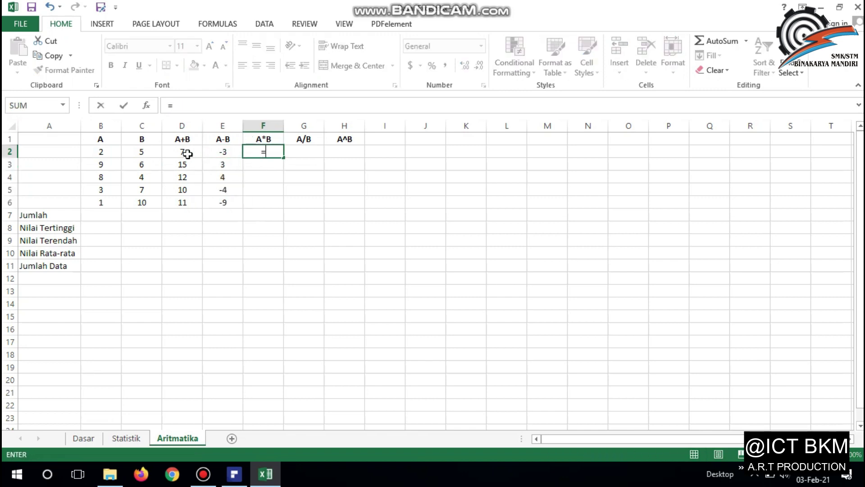
{"action": "left_click", "coordinate": [110, 149]}
{"action": "type", "text": "*"}
{"action": "left_click", "coordinate": [145, 150]}
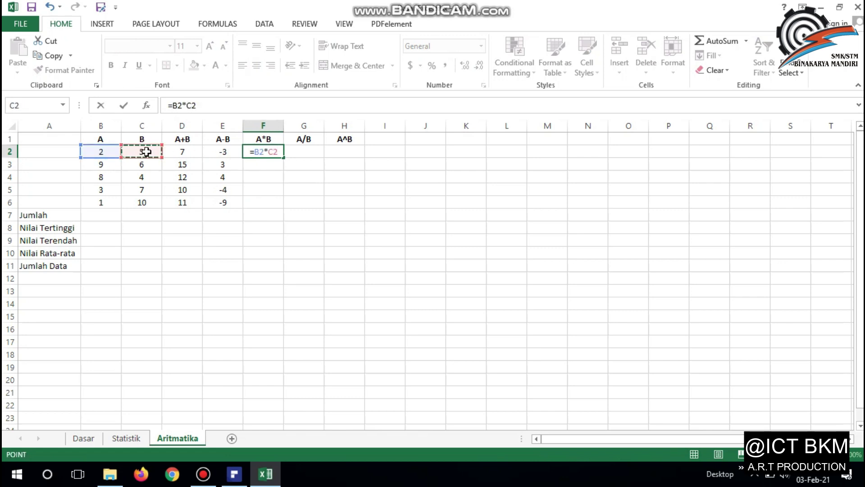
{"action": "key", "text": "Return"}
{"action": "left_click", "coordinate": [264, 152]}
{"action": "left_click_drag", "start_coordinate": [284, 157], "coordinate": [280, 204]}
Enter the division formula =B2/C2 in cell G2, fill it down the A/B column, and clear the excess cells G7:G11.
{"action": "left_click", "coordinate": [309, 150]}
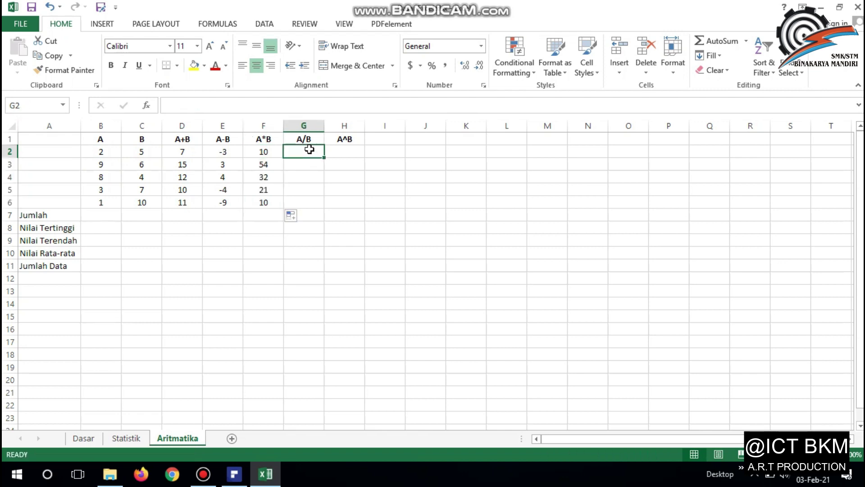
{"action": "type", "text": "="}
{"action": "left_click", "coordinate": [108, 149]}
{"action": "type", "text": "/"}
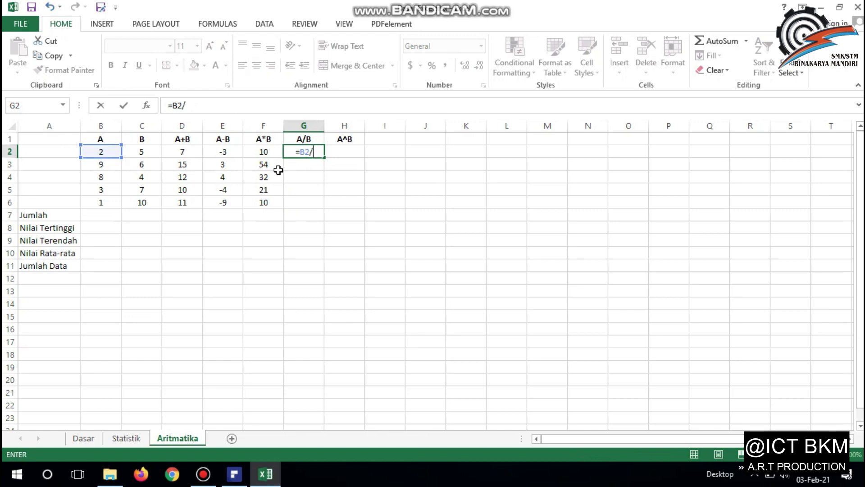
{"action": "left_click", "coordinate": [142, 150]}
{"action": "key", "text": "Return"}
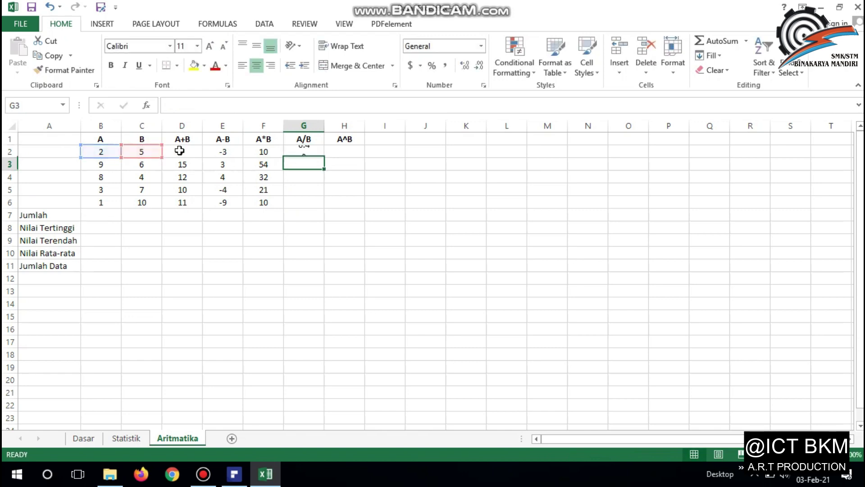
{"action": "left_click", "coordinate": [311, 151]}
{"action": "left_click_drag", "start_coordinate": [324, 158], "coordinate": [324, 271]}
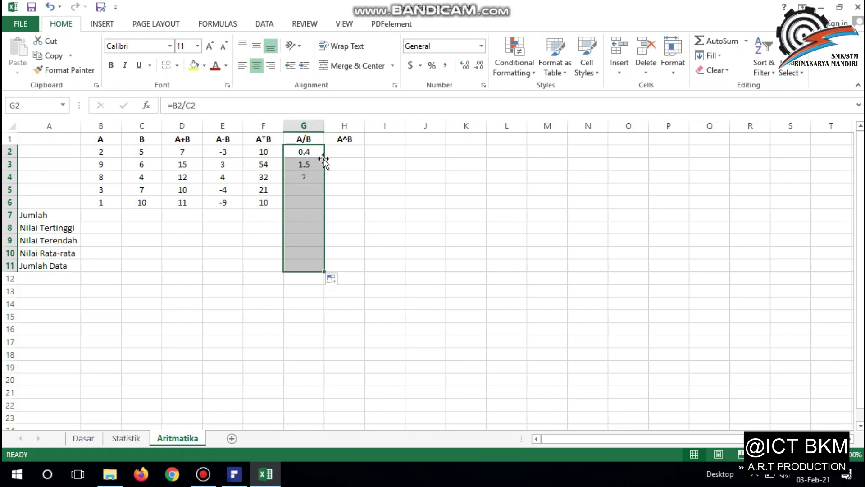
{"action": "left_click_drag", "start_coordinate": [313, 212], "coordinate": [313, 264]}
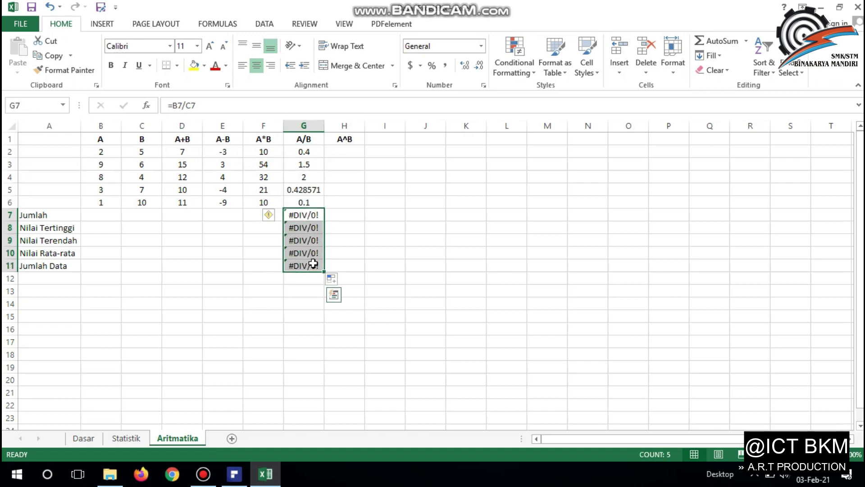
{"action": "key", "text": "Delete"}
Enter the power formula =B2^C2 in cell H2 and fill it down the A^B column to H6.
{"action": "left_click", "coordinate": [347, 153]}
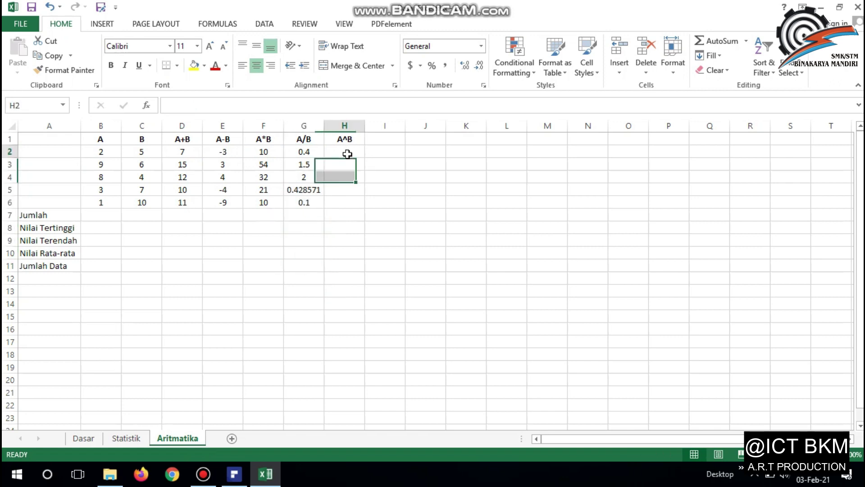
{"action": "type", "text": "="}
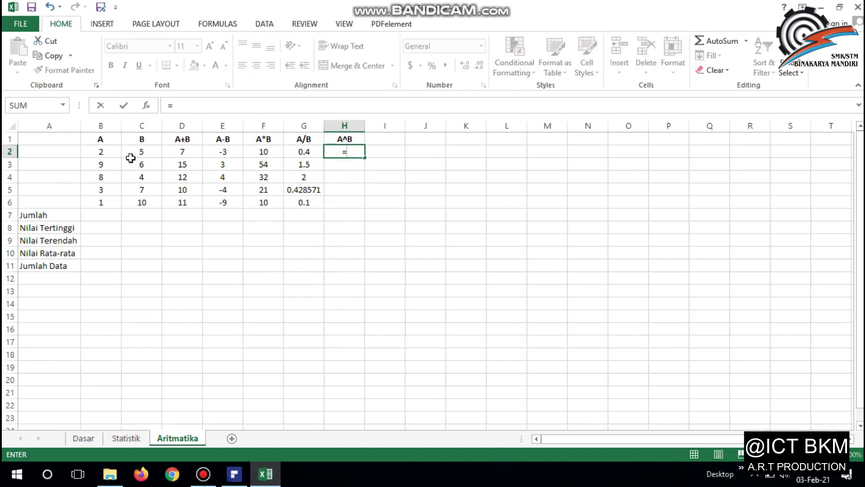
{"action": "left_click", "coordinate": [108, 152]}
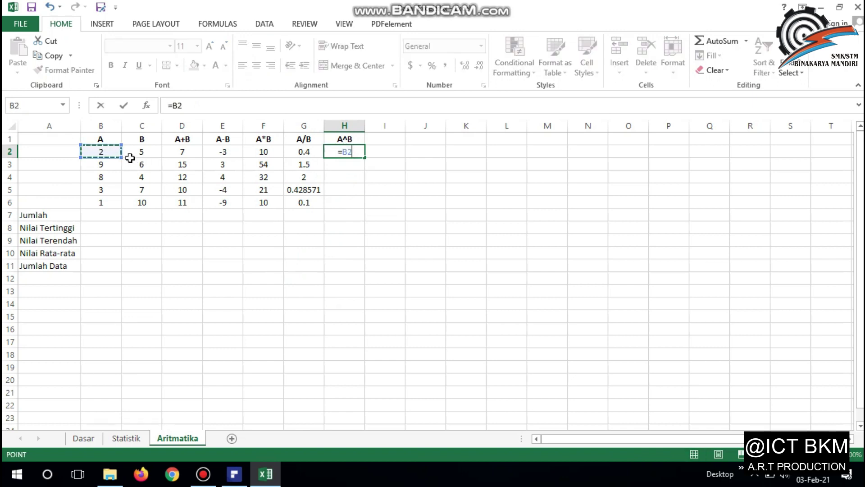
{"action": "type", "text": "^"}
{"action": "left_click", "coordinate": [140, 154]}
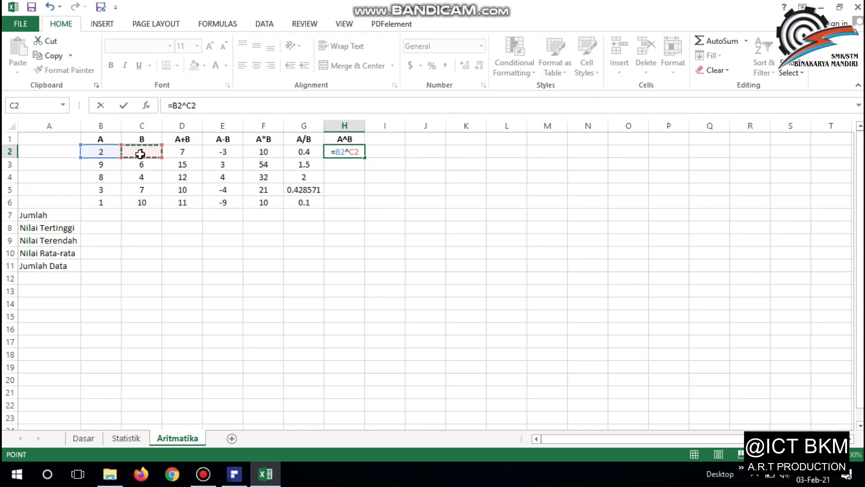
{"action": "key", "text": "Return"}
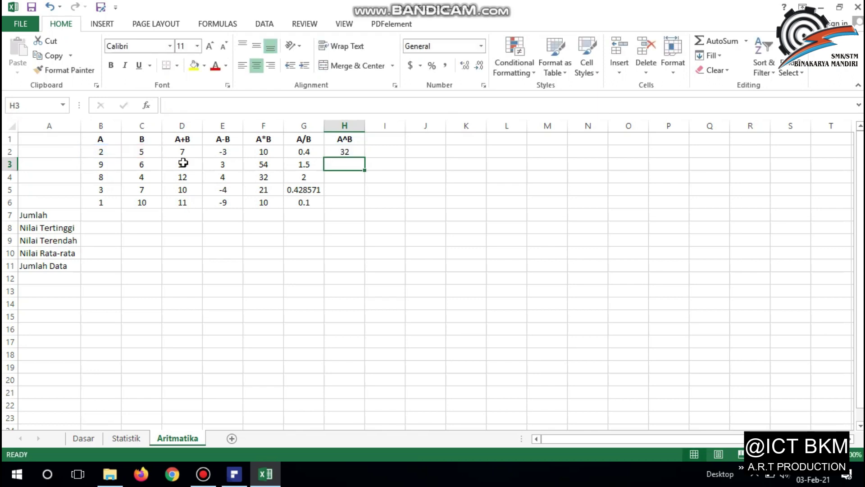
{"action": "left_click", "coordinate": [356, 151]}
{"action": "left_click_drag", "start_coordinate": [363, 157], "coordinate": [362, 202]}
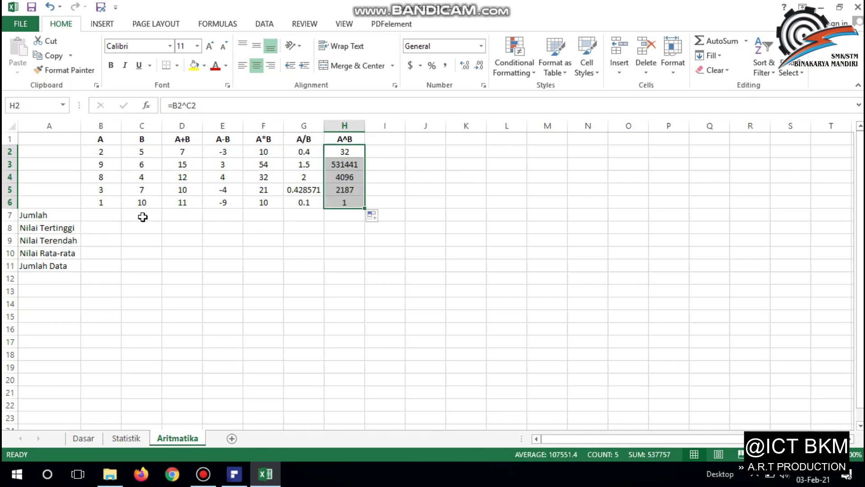
Switch to the PDF viewer and read the function descriptions and formulas in the Fungsi Statistik document.
{"action": "left_click", "coordinate": [97, 217]}
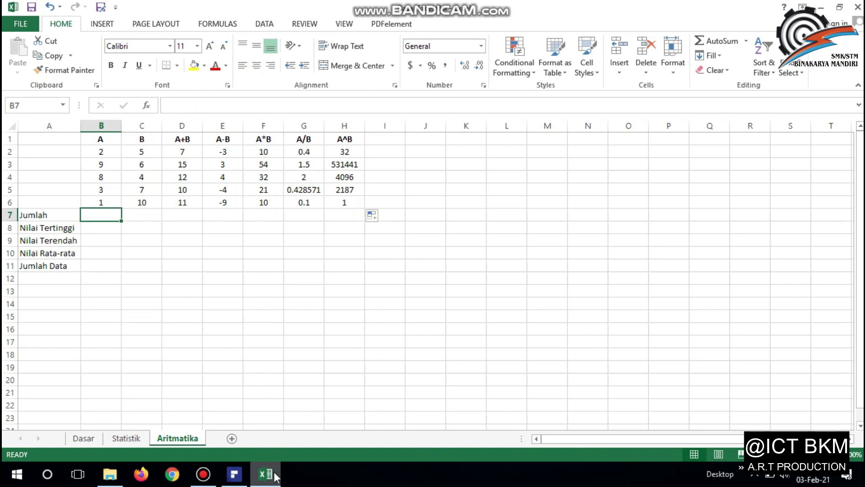
{"action": "left_click", "coordinate": [234, 474]}
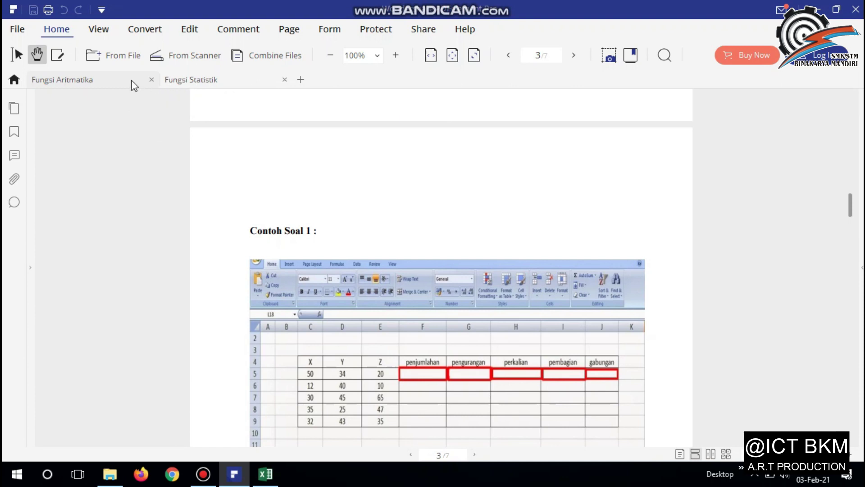
{"action": "left_click", "coordinate": [218, 80]}
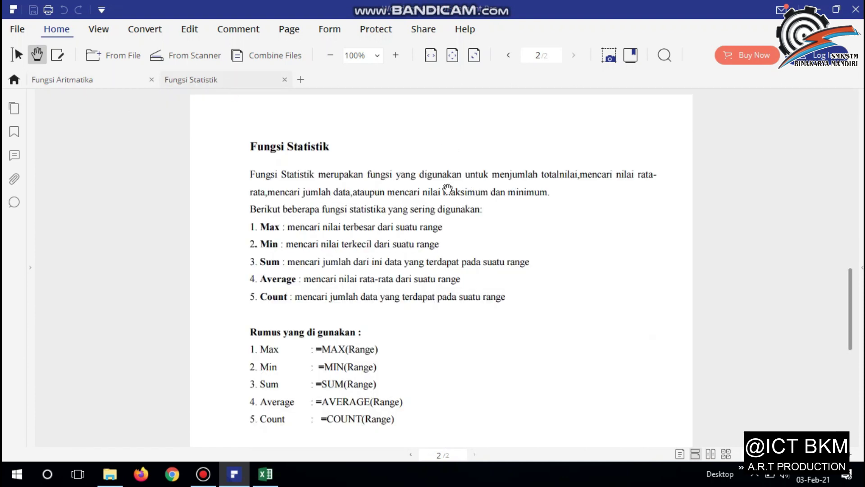
{"action": "scroll", "coordinate": [488, 212], "scroll_direction": "down", "scroll_amount": 3}
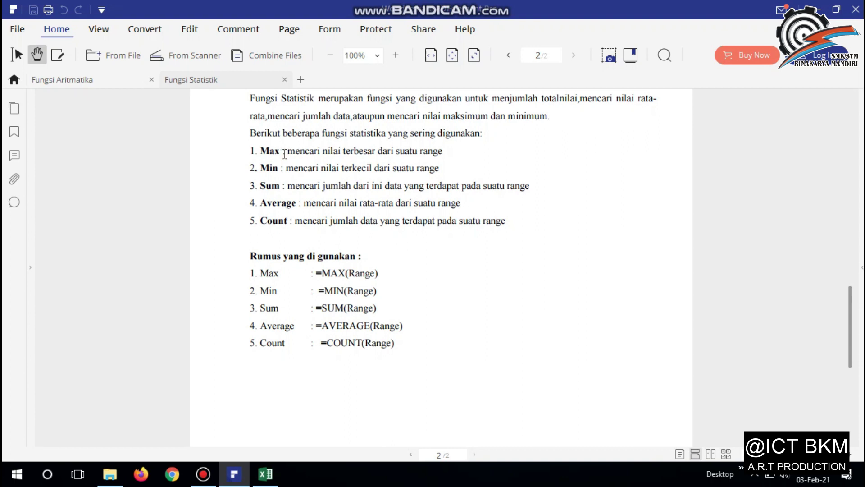
{"action": "left_click_drag", "start_coordinate": [288, 151], "coordinate": [450, 153]}
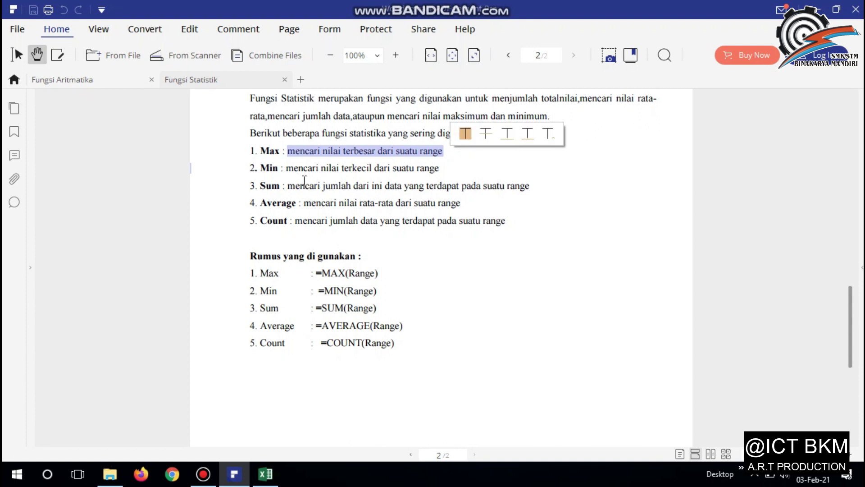
{"action": "left_click", "coordinate": [292, 174]}
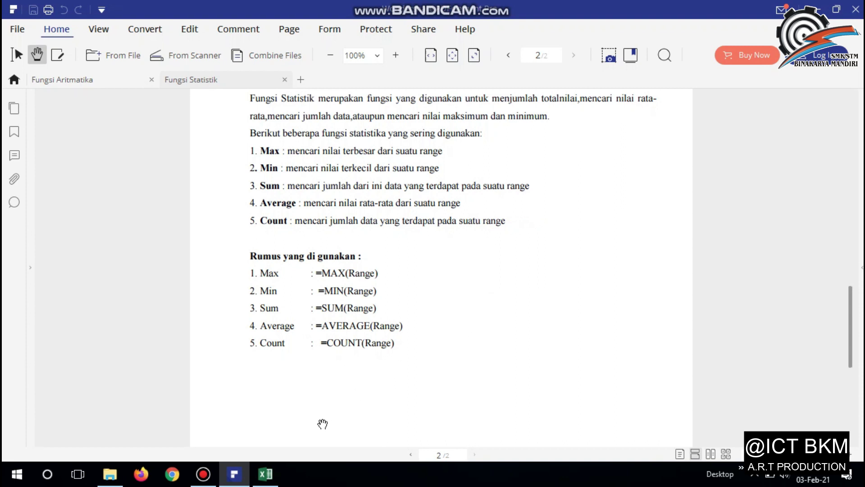
Switch back to Excel and enter =SUM(B2:B6) in cell B7 of the Jumlah row.
{"action": "left_click", "coordinate": [266, 474]}
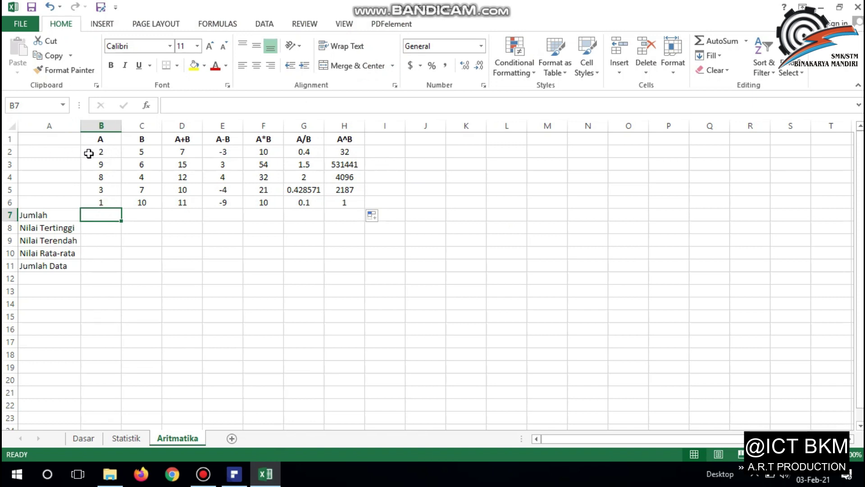
{"action": "left_click", "coordinate": [90, 155]}
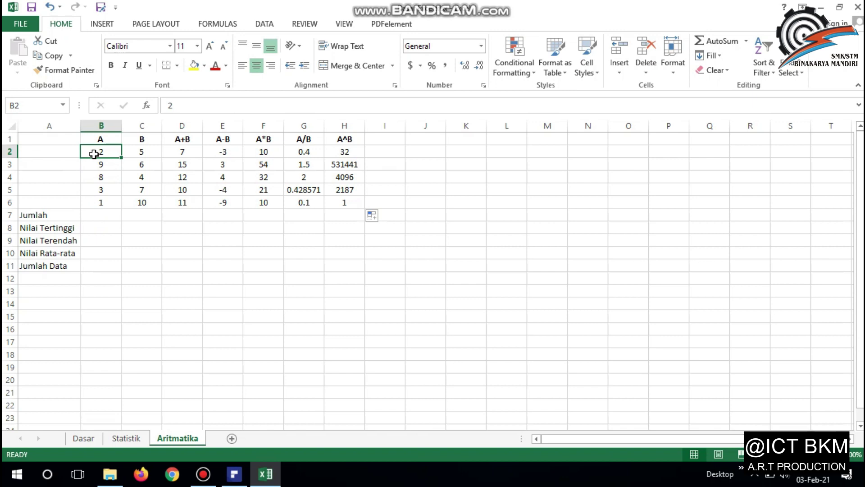
{"action": "left_click_drag", "start_coordinate": [100, 152], "coordinate": [108, 205]}
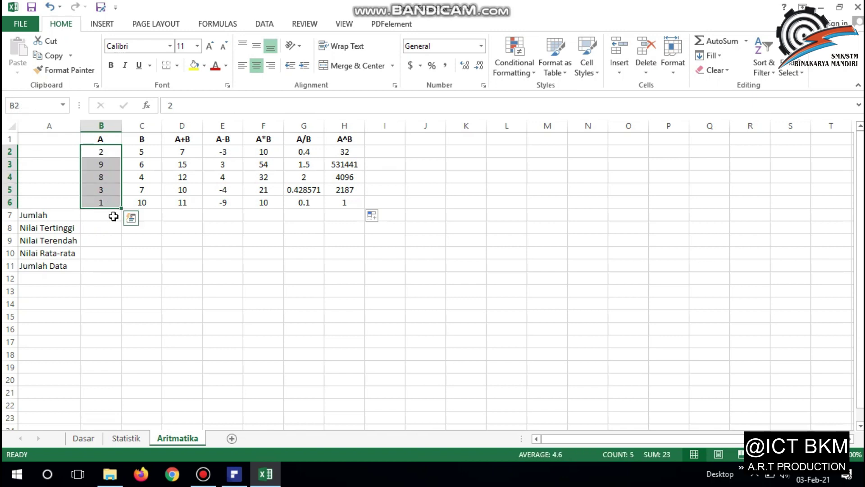
{"action": "left_click", "coordinate": [113, 217]}
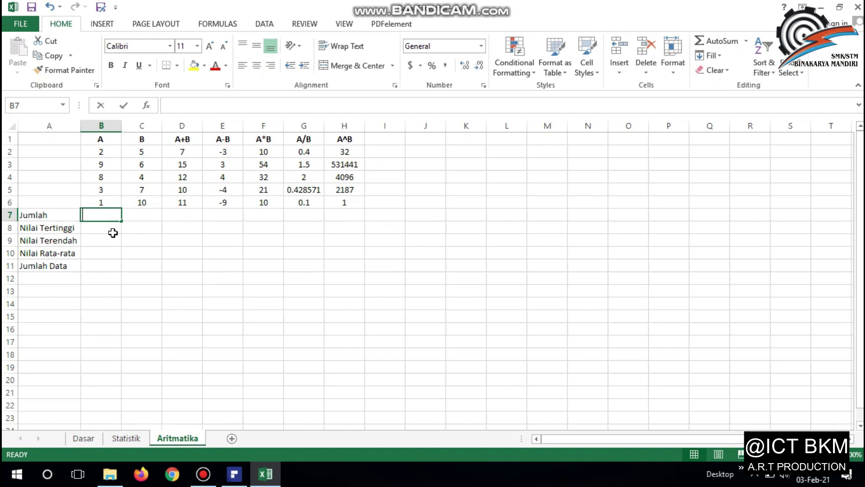
{"action": "type", "text": "=sum"}
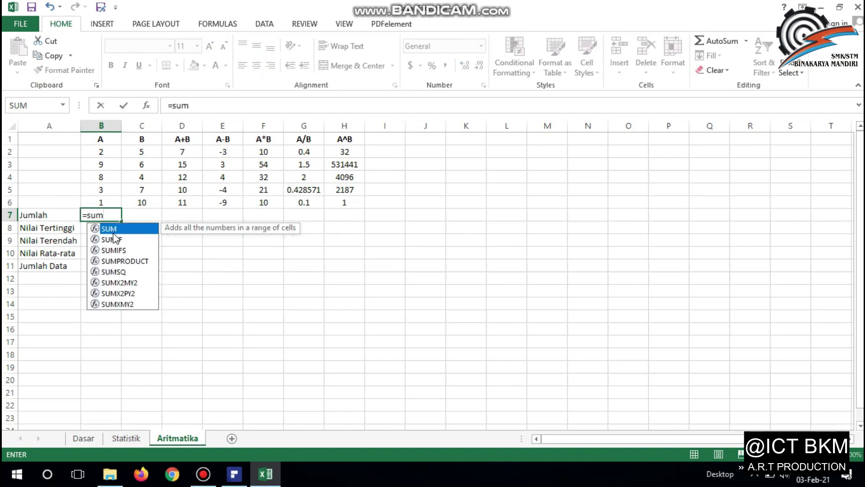
{"action": "type", "text": "("}
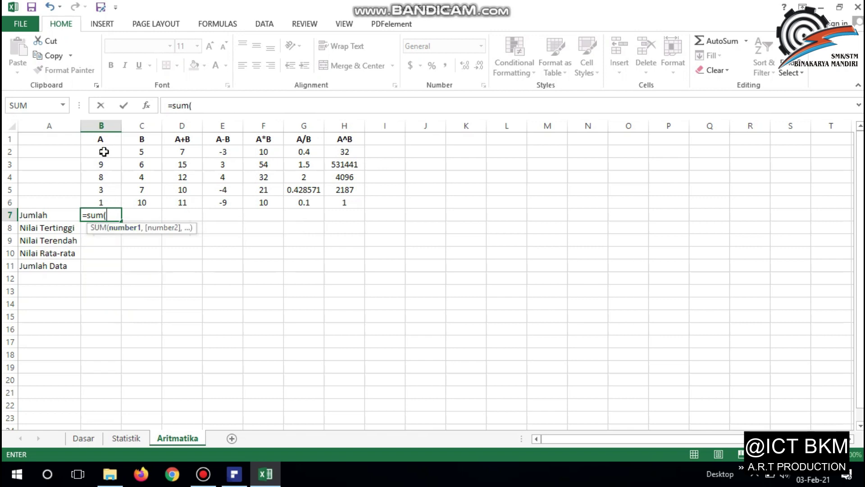
{"action": "left_click_drag", "start_coordinate": [105, 154], "coordinate": [107, 197]}
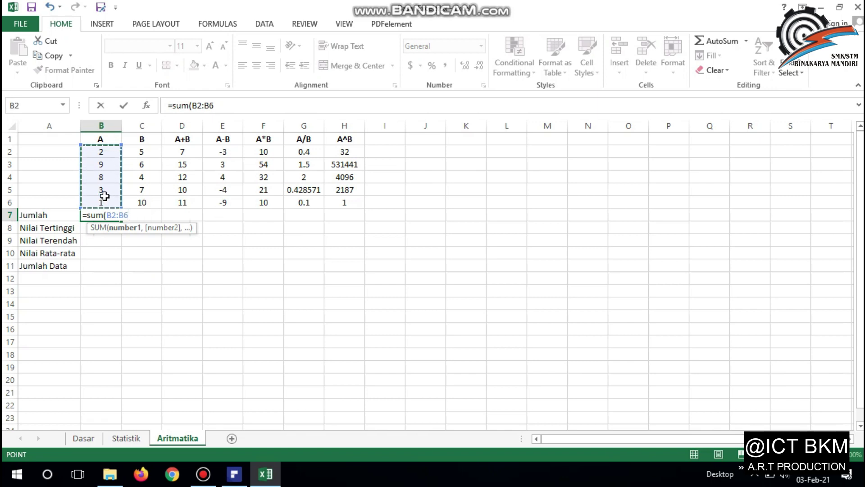
{"action": "type", "text": ")"}
{"action": "key", "text": "Return"}
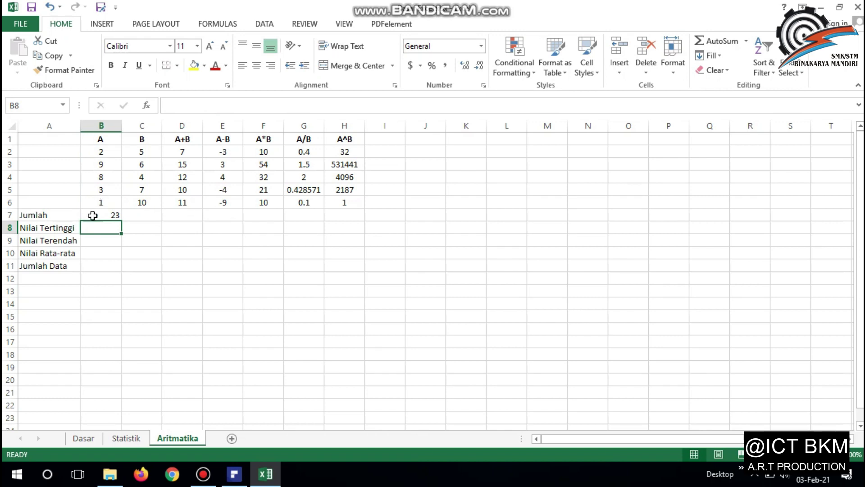
Fill the Jumlah formula from B7 across to H7 and check the copied formula in each cell.
{"action": "left_click", "coordinate": [114, 214]}
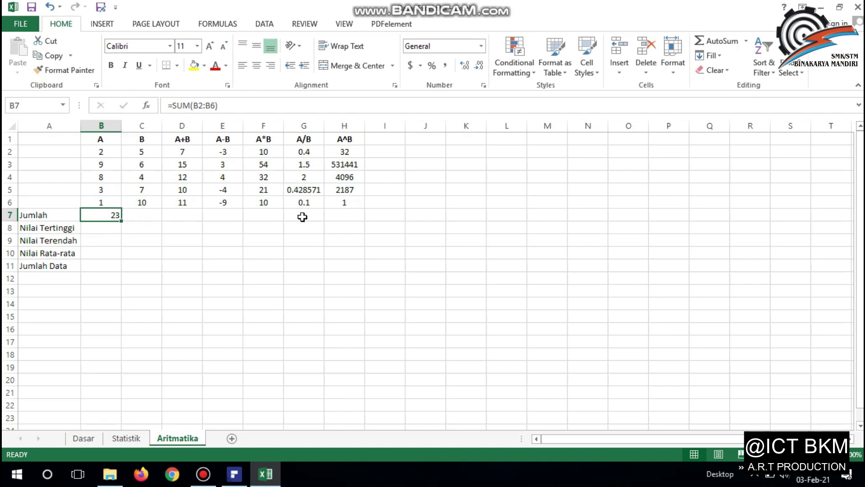
{"action": "left_click_drag", "start_coordinate": [122, 221], "coordinate": [353, 214]}
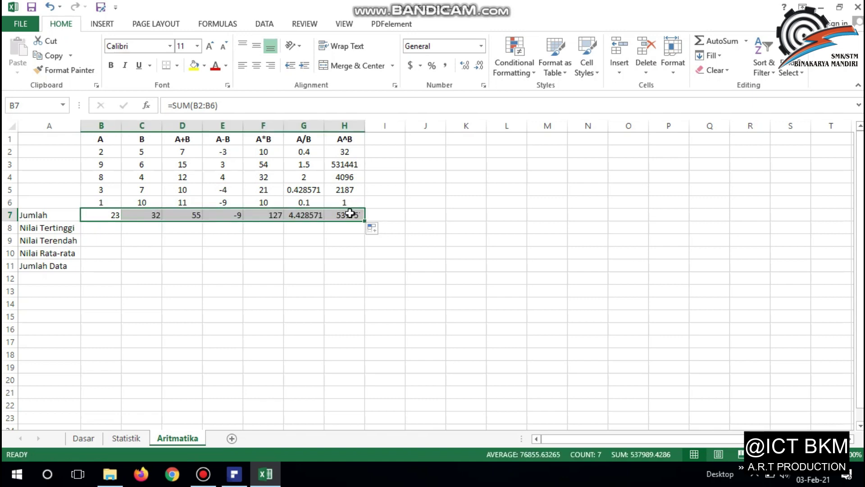
{"action": "left_click", "coordinate": [156, 215]}
{"action": "left_click", "coordinate": [179, 216]}
{"action": "left_click", "coordinate": [222, 215]}
{"action": "left_click", "coordinate": [262, 215]}
{"action": "left_click", "coordinate": [308, 215]}
{"action": "left_click", "coordinate": [332, 216]}
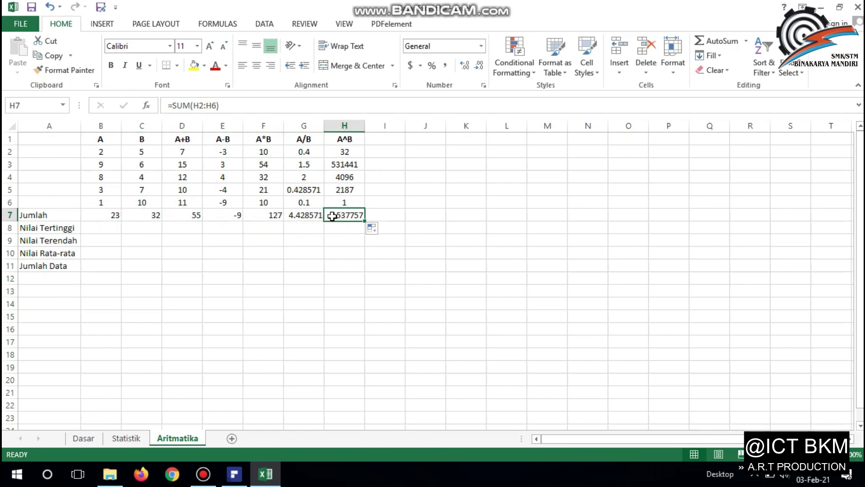
Enter =MAX(B2:B6) in cell B8 and fill it across the Nilai Tertinggi row to H8.
{"action": "left_click", "coordinate": [111, 228]}
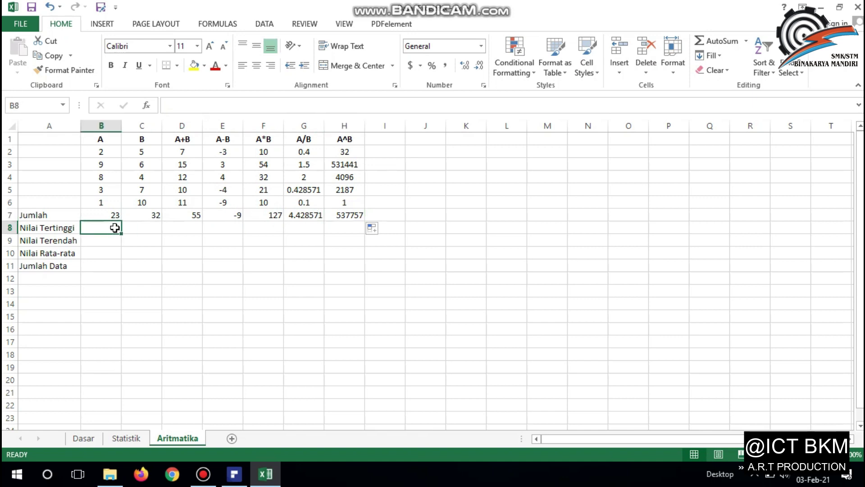
{"action": "type", "text": "=M"}
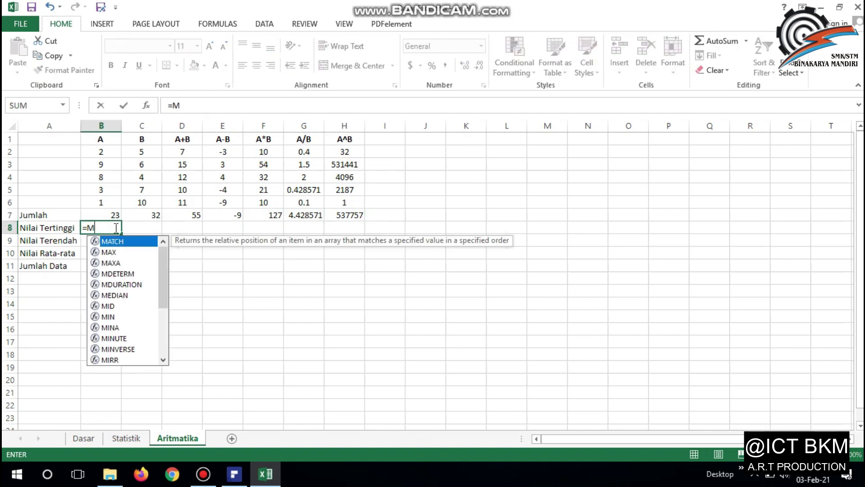
{"action": "type", "text": "ax"}
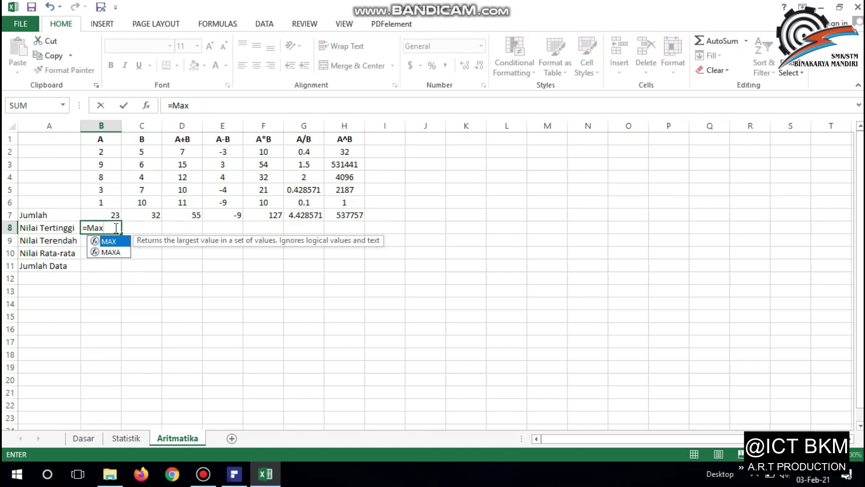
{"action": "type", "text": "("}
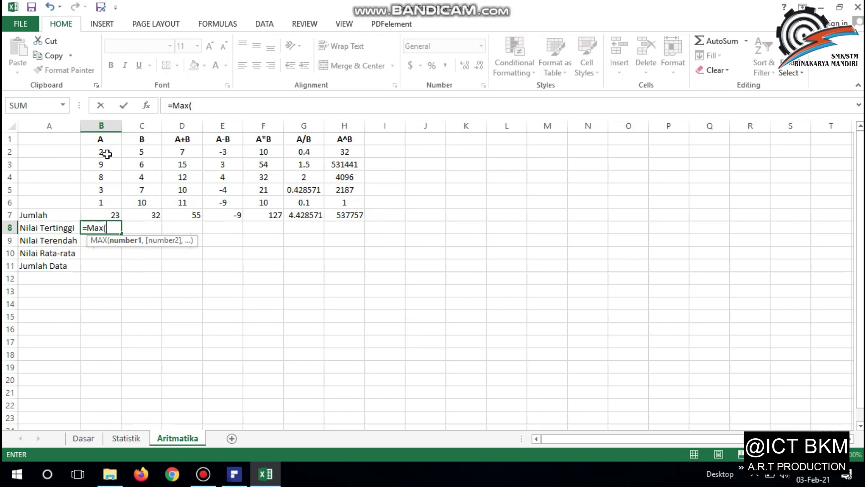
{"action": "left_click_drag", "start_coordinate": [108, 152], "coordinate": [112, 201]}
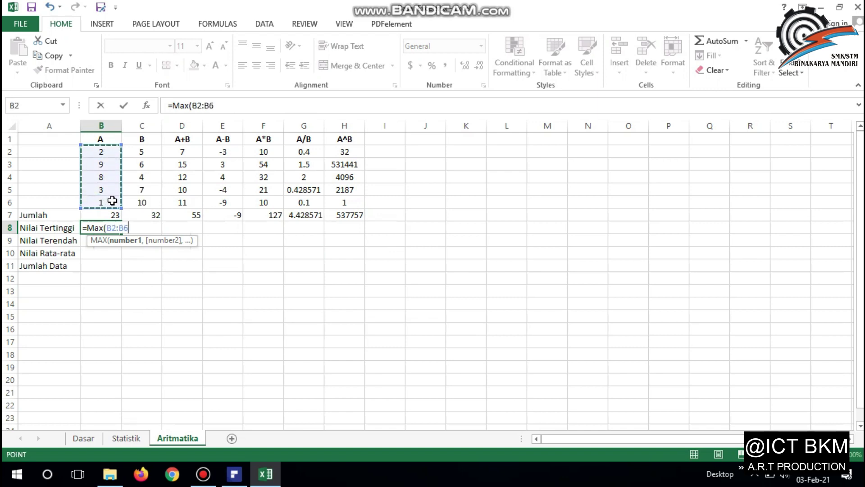
{"action": "key", "text": "Return"}
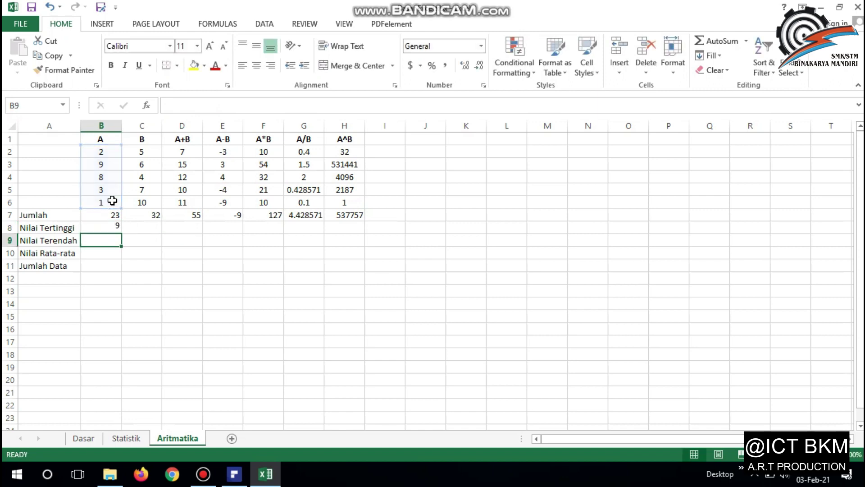
{"action": "left_click", "coordinate": [115, 228]}
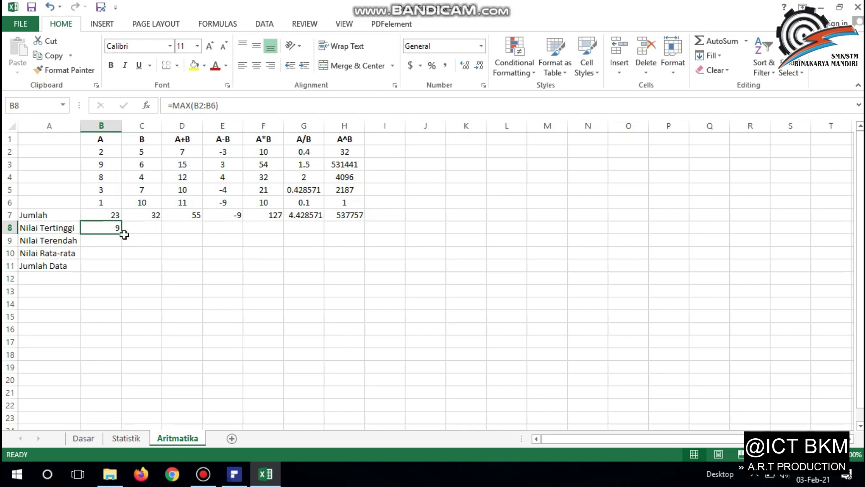
{"action": "left_click_drag", "start_coordinate": [121, 232], "coordinate": [349, 233]}
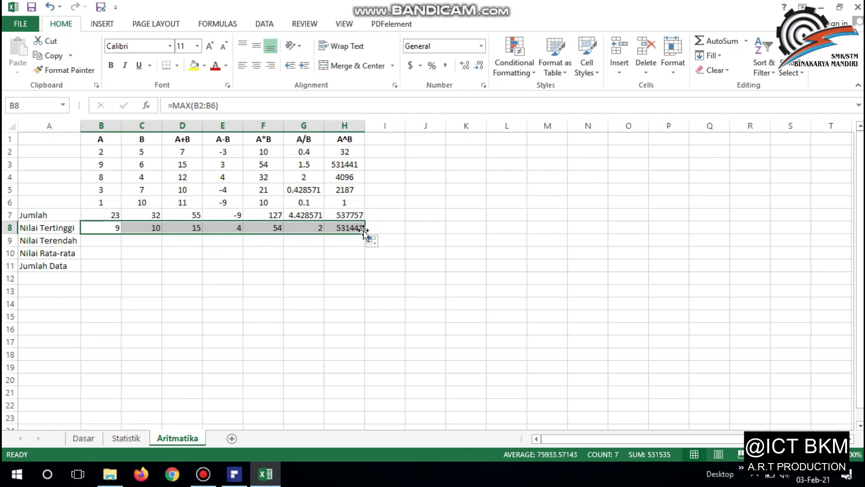
Enter =MIN(B2:B6) in cell B9 and fill it across the Nilai Terendah row to H9.
{"action": "left_click", "coordinate": [102, 240]}
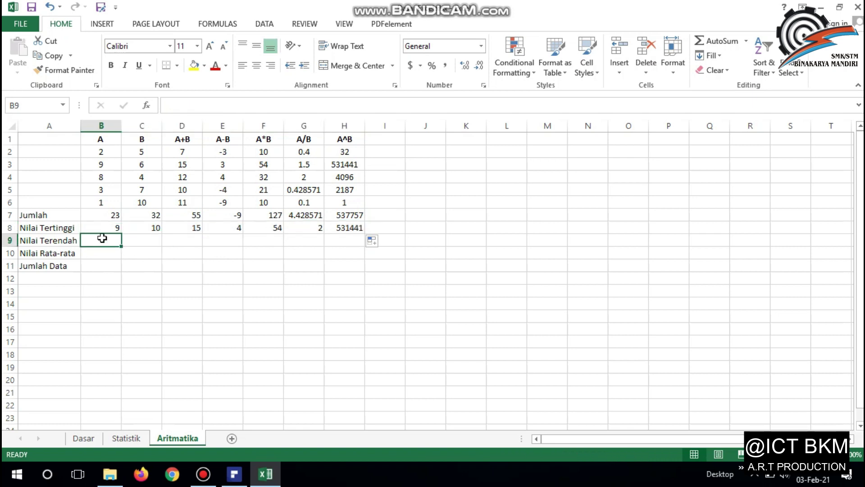
{"action": "type", "text": "="}
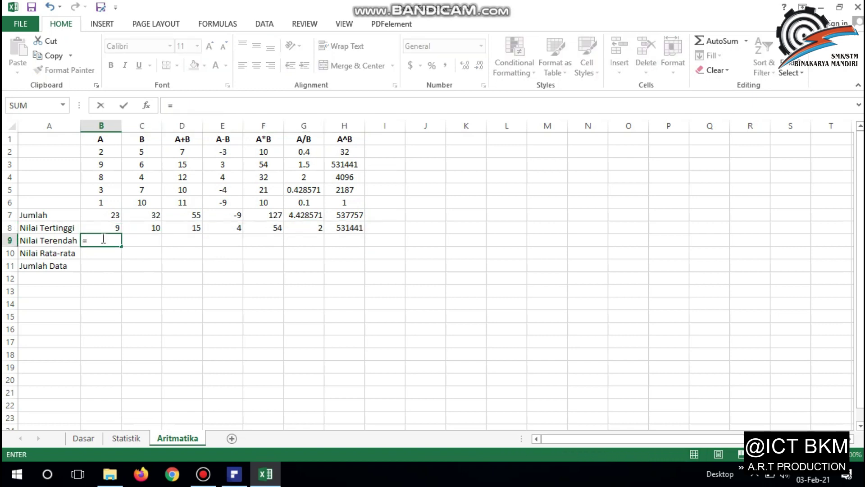
{"action": "type", "text": "Min"}
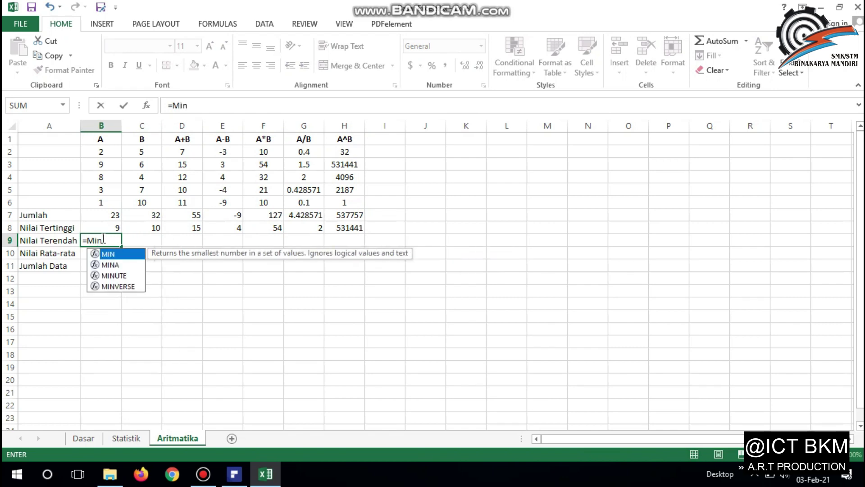
{"action": "type", "text": "("}
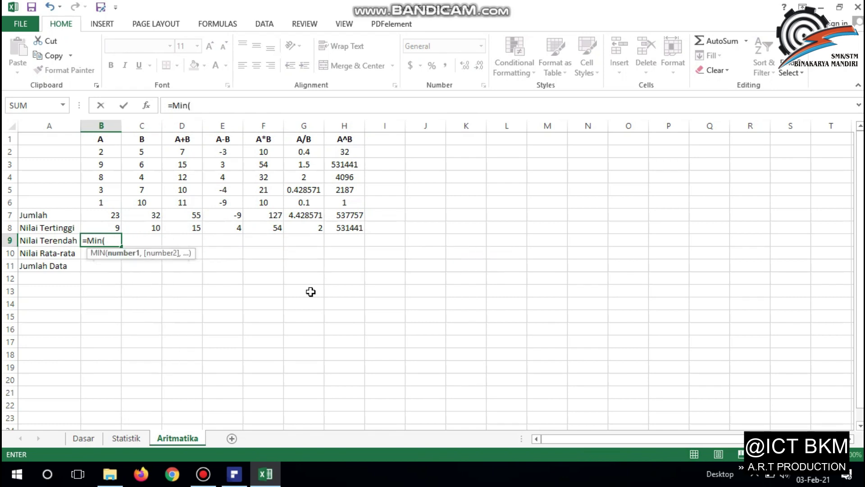
{"action": "left_click_drag", "start_coordinate": [105, 152], "coordinate": [107, 197]}
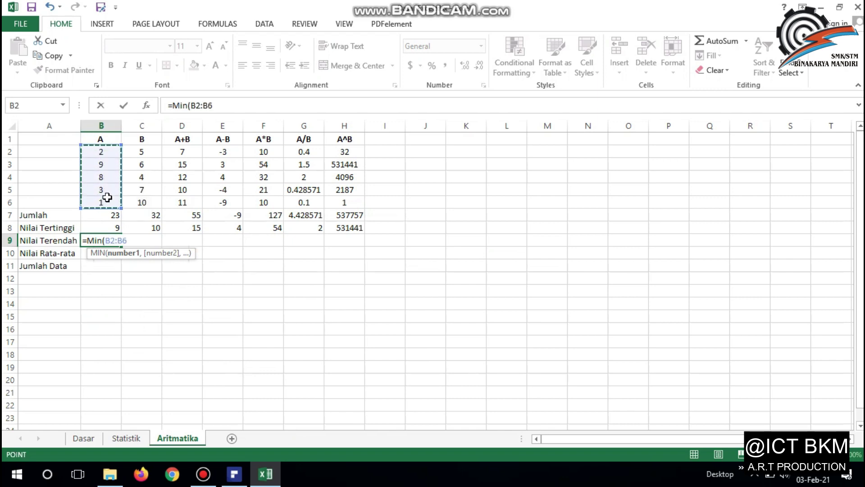
{"action": "type", "text": ")"}
{"action": "key", "text": "Return"}
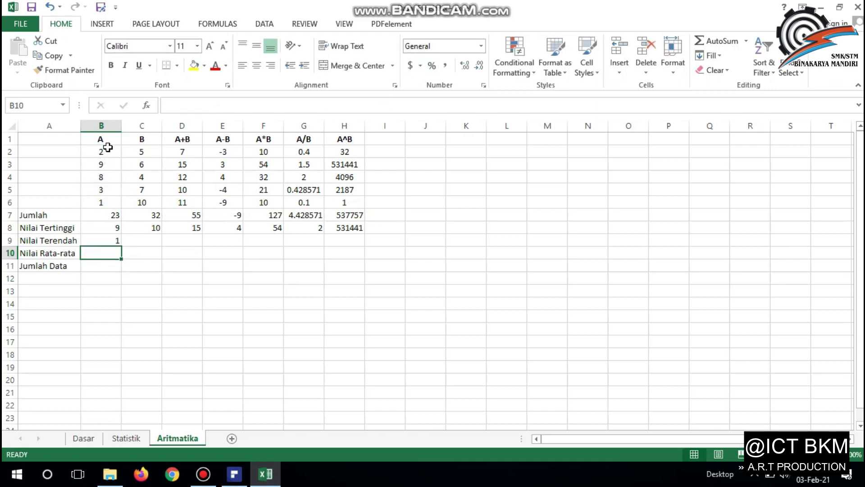
{"action": "left_click", "coordinate": [106, 240]}
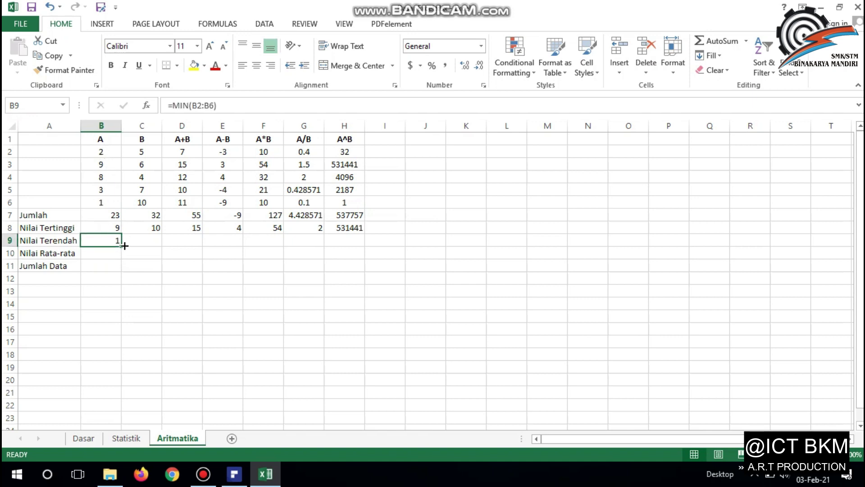
{"action": "left_click_drag", "start_coordinate": [120, 247], "coordinate": [355, 246]}
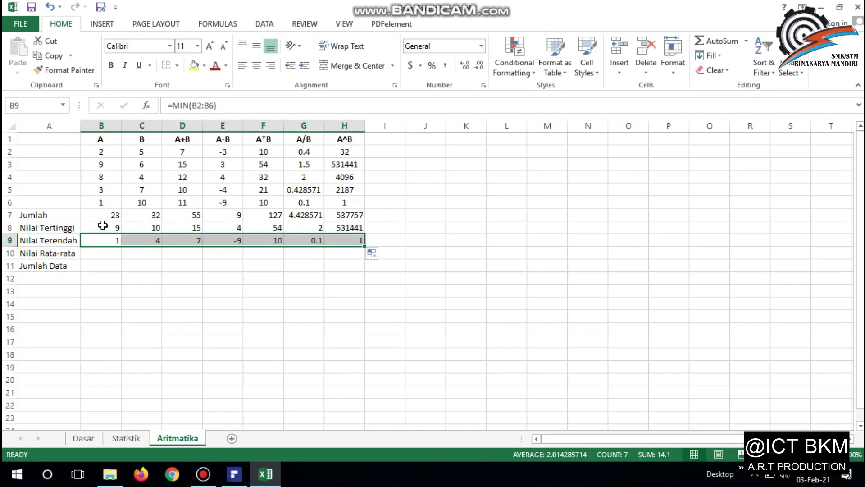
Enter =AVERAGE(B2:B6) in cell B10 of the Nilai Rata-rata row.
{"action": "left_click", "coordinate": [92, 256]}
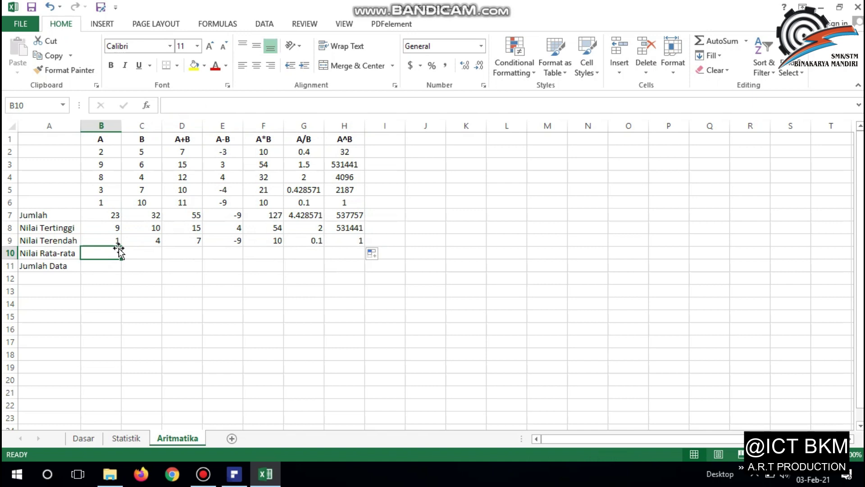
{"action": "type", "text": "="}
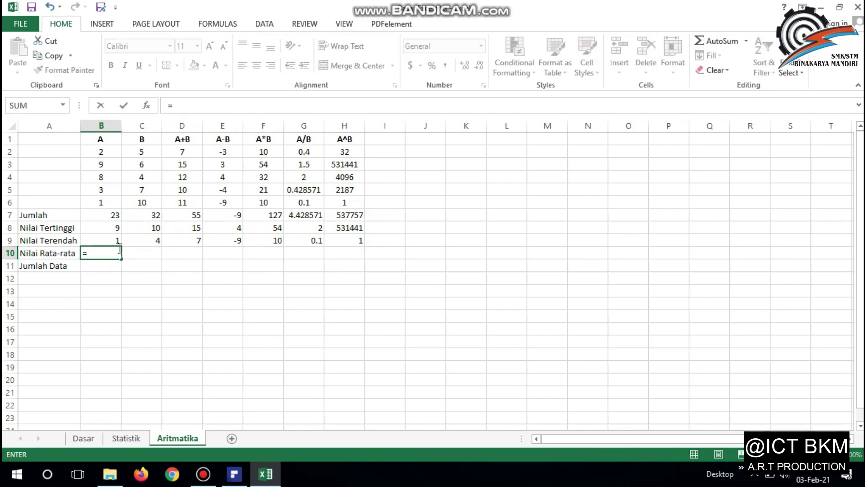
{"action": "type", "text": "Avera"}
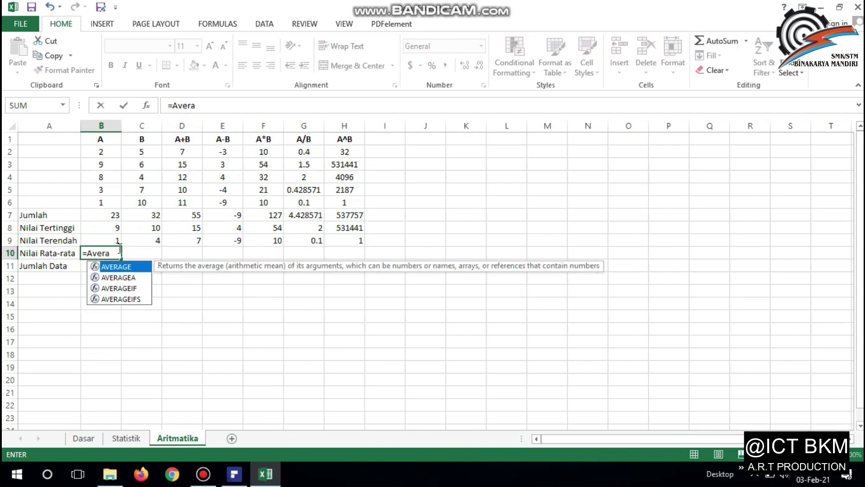
{"action": "type", "text": "ge("}
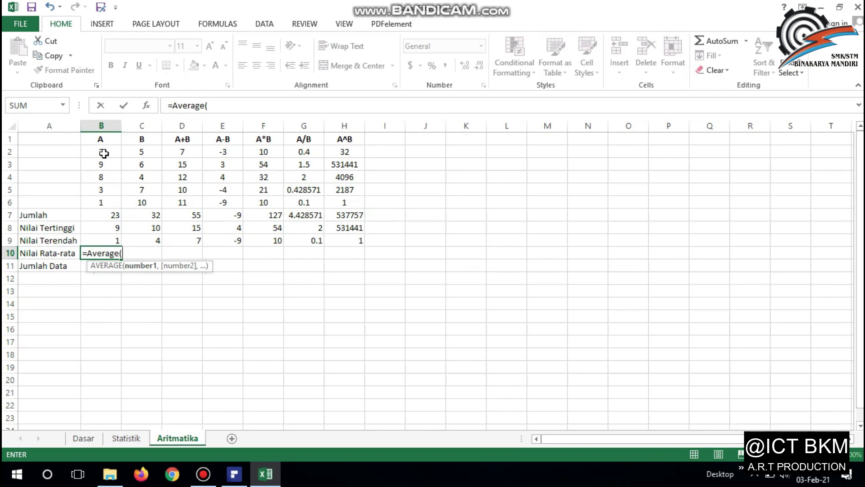
{"action": "left_click_drag", "start_coordinate": [104, 151], "coordinate": [104, 203]}
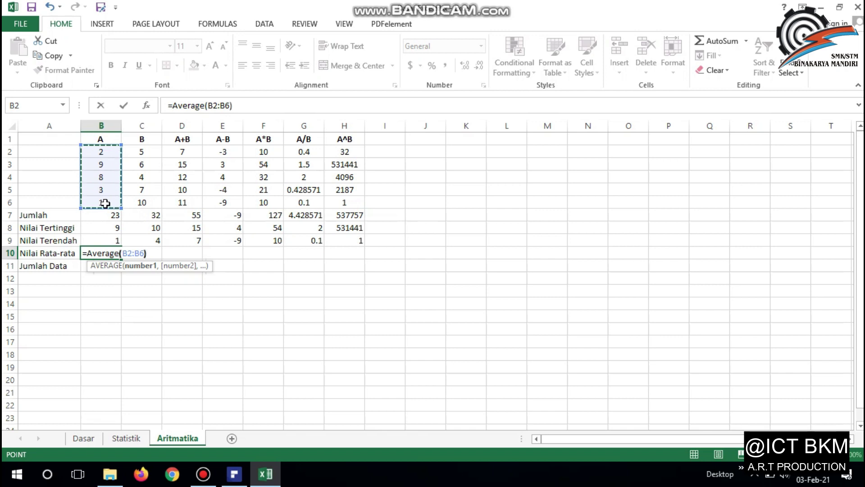
{"action": "key", "text": "Return"}
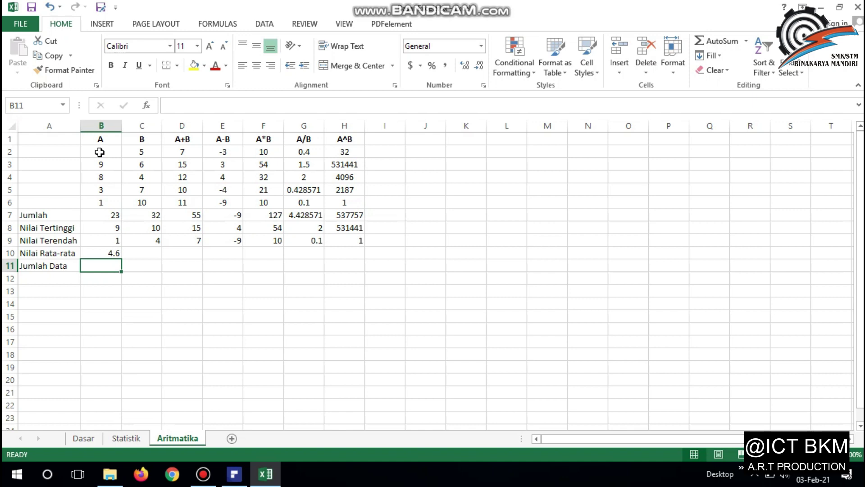
Fill the Nilai Rata-rata formula from B10 across to H10.
{"action": "left_click", "coordinate": [112, 253]}
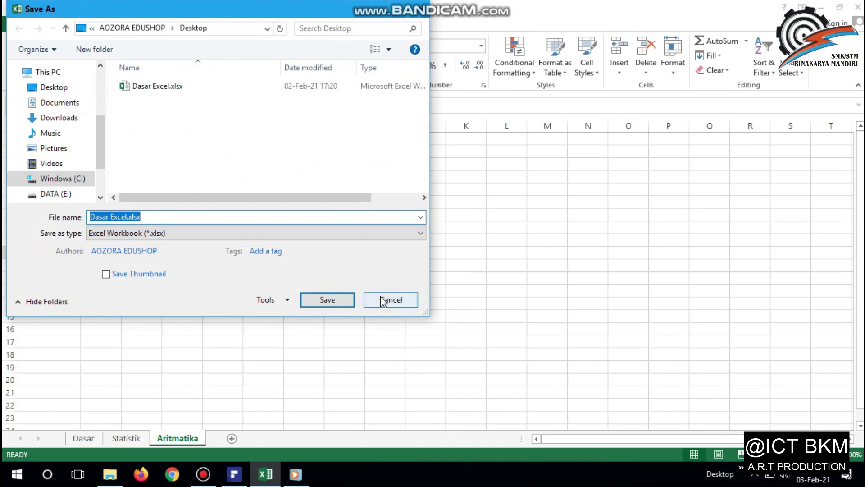
{"action": "left_click", "coordinate": [387, 300]}
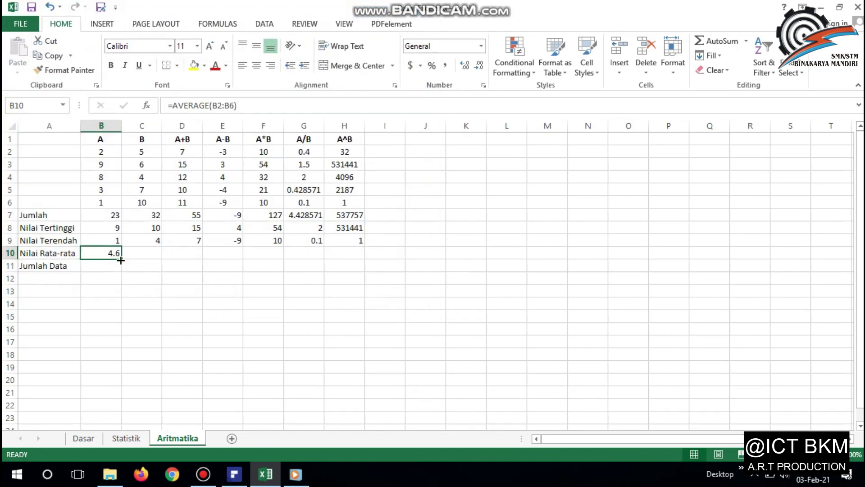
{"action": "left_click", "coordinate": [106, 150]}
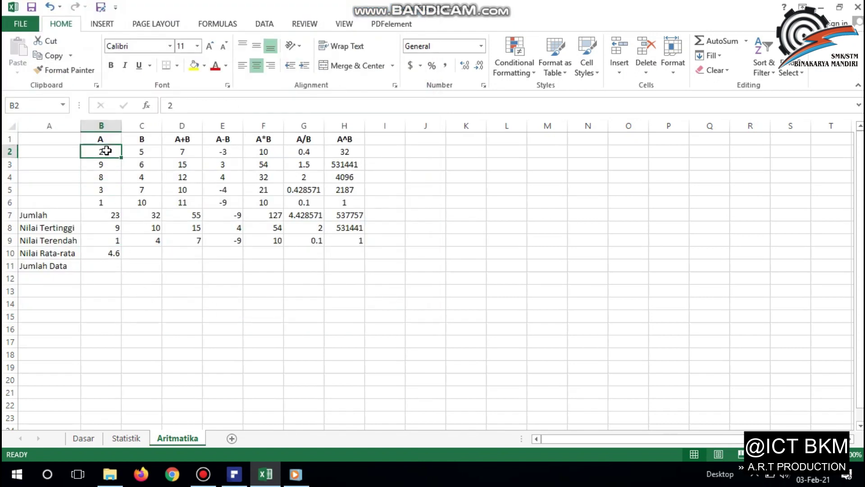
{"action": "left_click", "coordinate": [107, 254]}
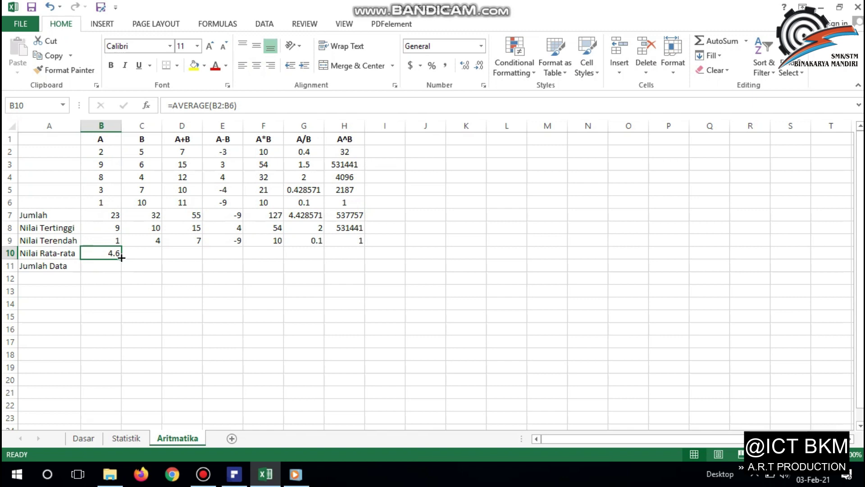
{"action": "left_click_drag", "start_coordinate": [122, 259], "coordinate": [352, 258]}
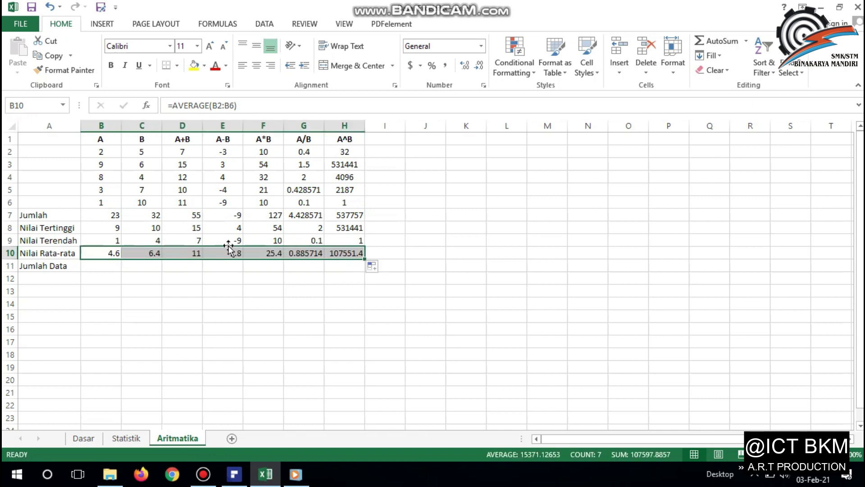
Enter =COUNT(B2:B6) in cell B11 of the Jumlah Data row.
{"action": "left_click", "coordinate": [106, 267]}
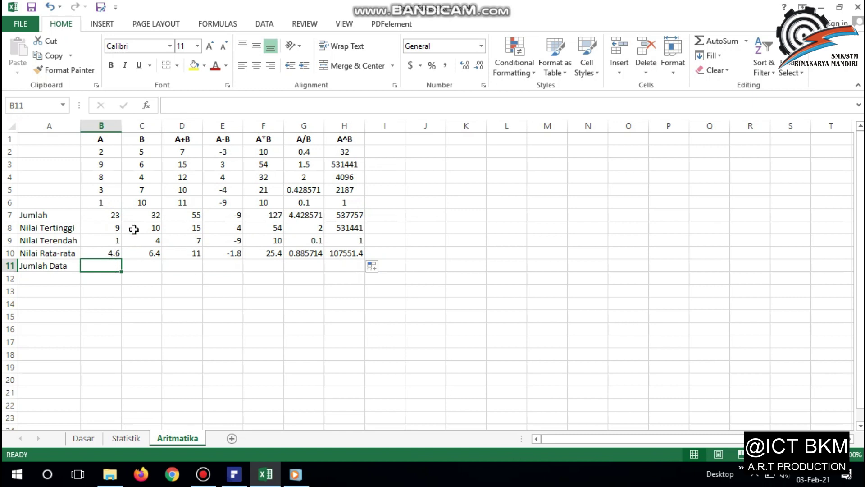
{"action": "double_click", "coordinate": [103, 267]}
{"action": "type", "text": "=co"}
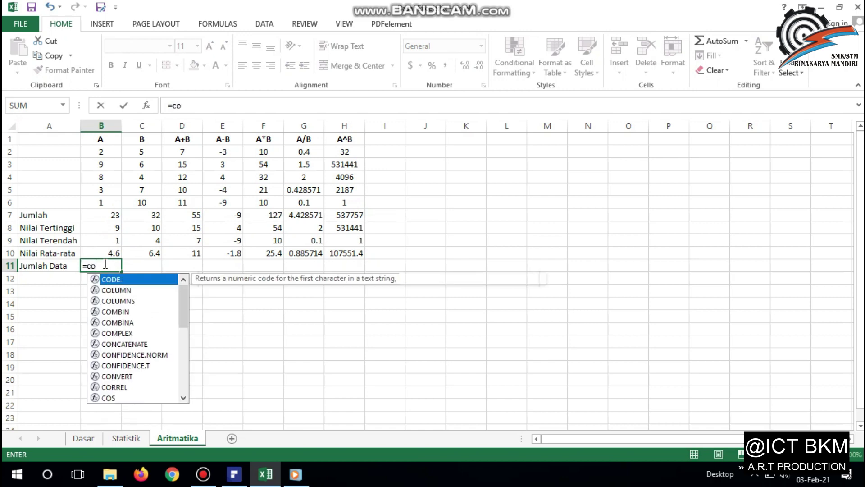
{"action": "type", "text": "unt("}
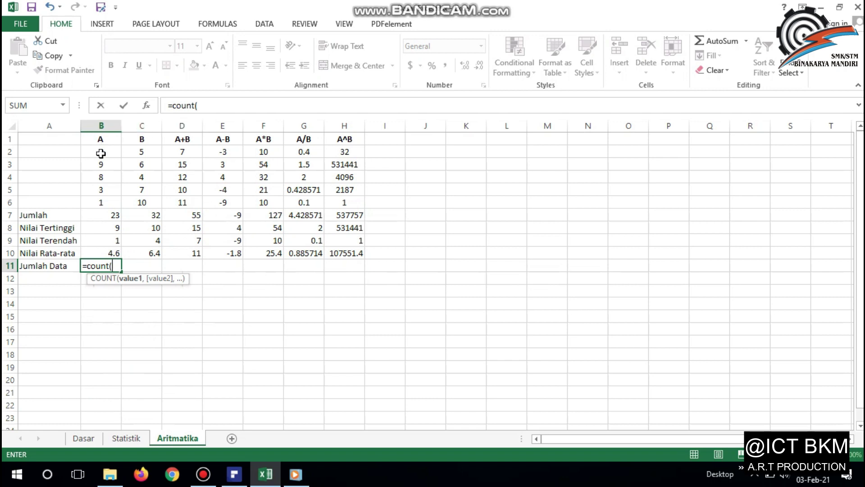
{"action": "left_click_drag", "start_coordinate": [102, 153], "coordinate": [108, 202]}
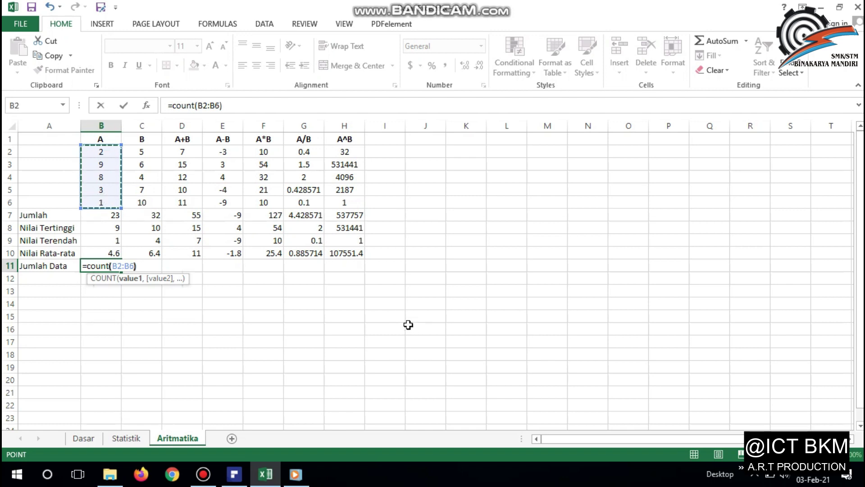
{"action": "key", "text": "Return"}
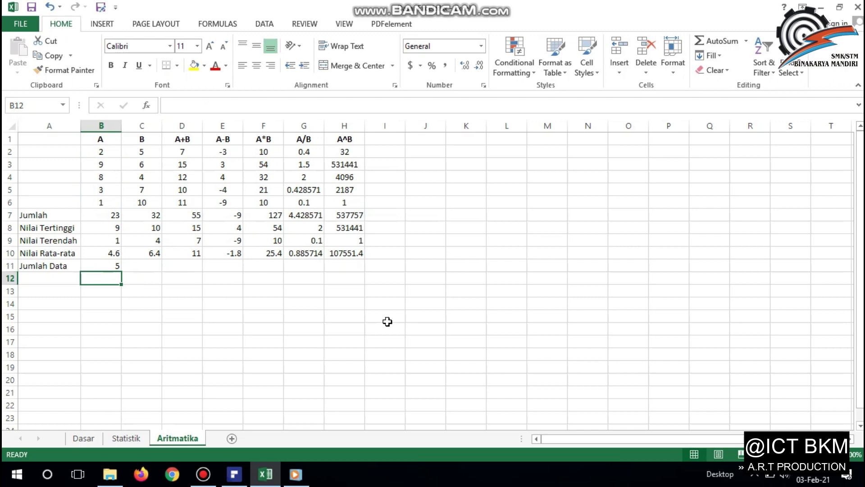
Go through the counted cells B2 to B6 one by one and fill the Jumlah Data formula from B11 across to H11.
{"action": "left_click", "coordinate": [96, 153]}
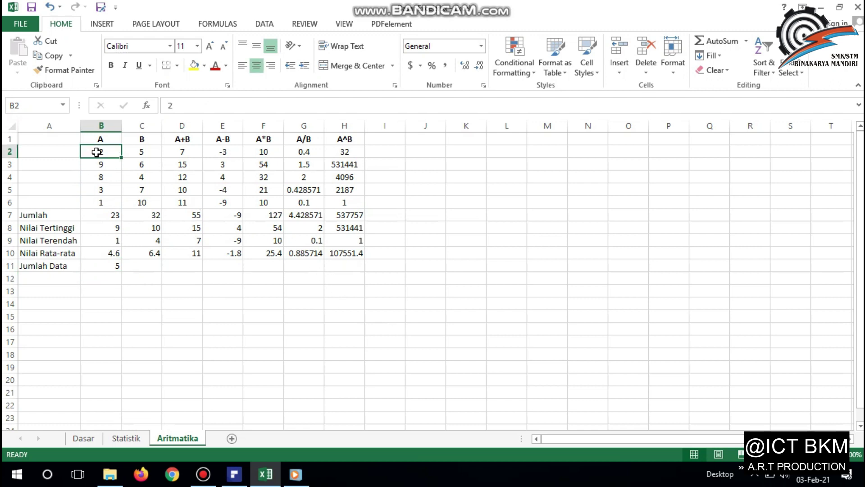
{"action": "left_click", "coordinate": [98, 163]}
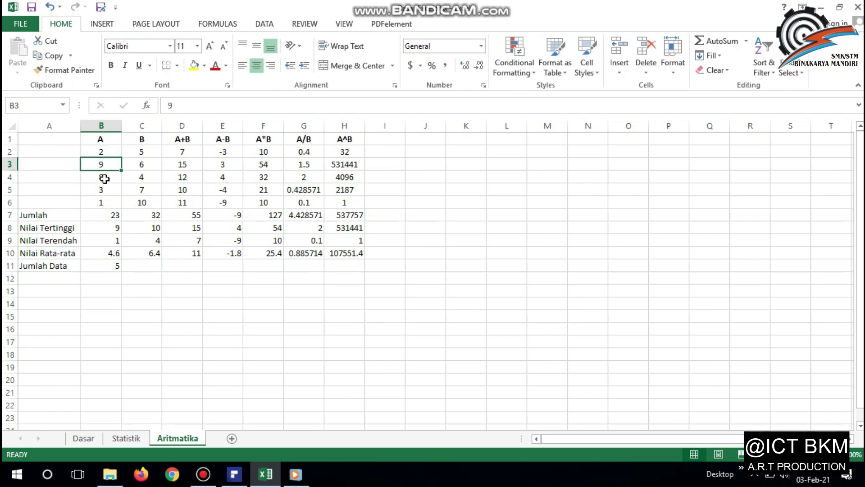
{"action": "left_click", "coordinate": [105, 153]}
{"action": "left_click", "coordinate": [105, 164]}
{"action": "left_click", "coordinate": [105, 176]}
{"action": "left_click", "coordinate": [105, 189]}
{"action": "left_click", "coordinate": [104, 202]}
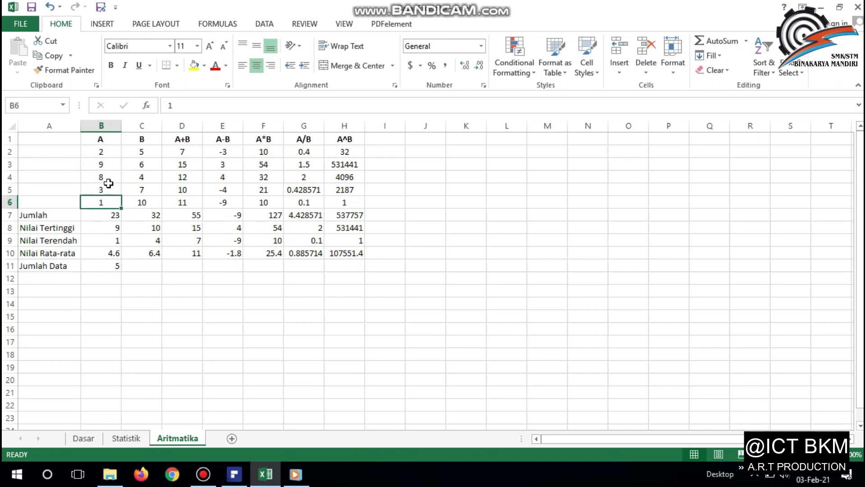
{"action": "left_click", "coordinate": [117, 265]}
{"action": "left_click_drag", "start_coordinate": [122, 272], "coordinate": [355, 269]}
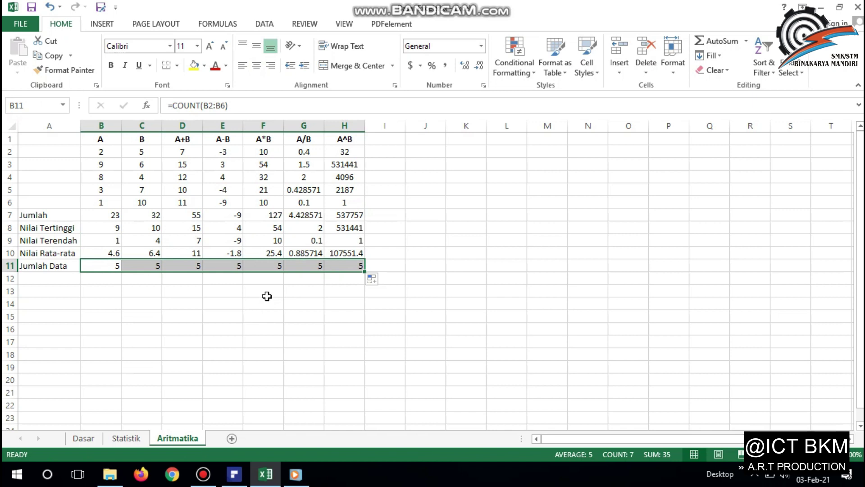